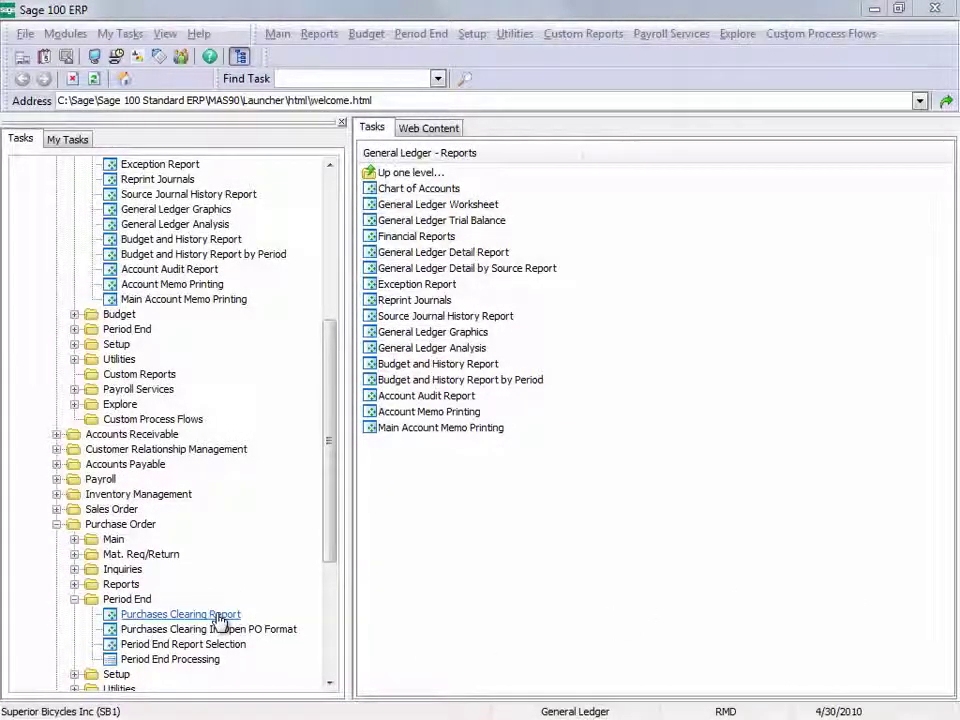
# Step: Preview the Purchases Clearing Report with its standard settings, view the Purchases Clearing amounts and report total, and close it
pyautogui.click(218, 615)
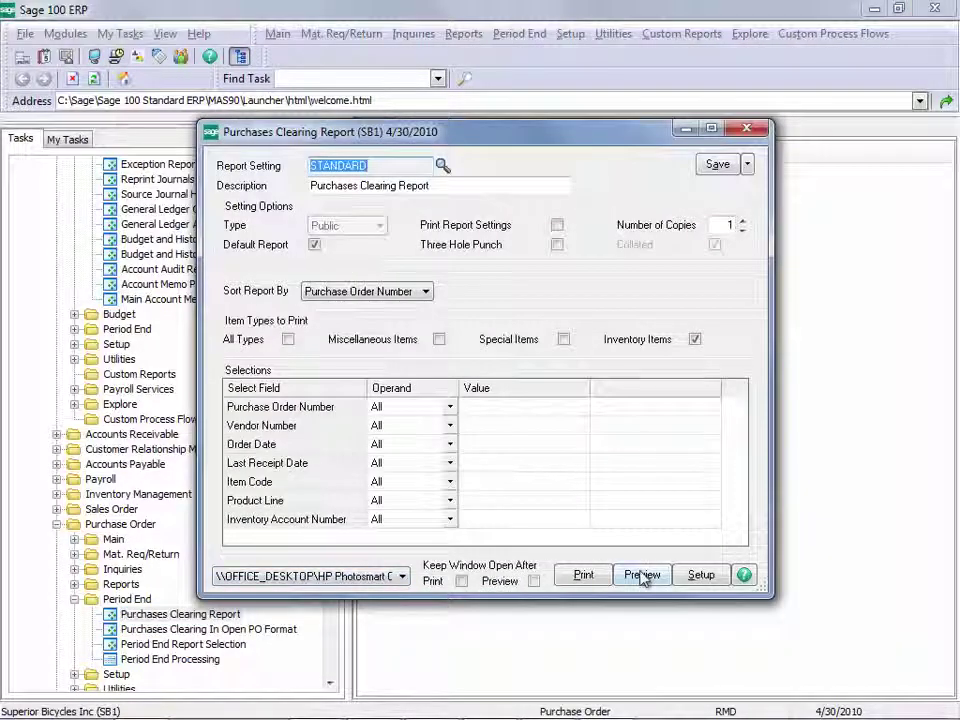
pyautogui.click(642, 576)
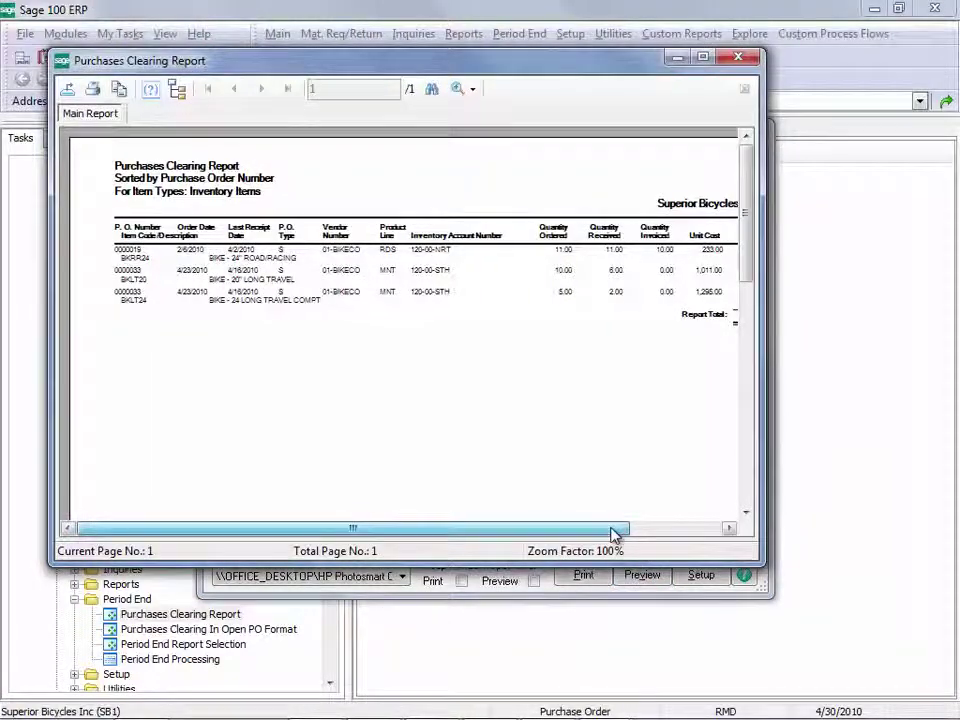
pyautogui.moveTo(615, 536); pyautogui.dragTo(706, 539)
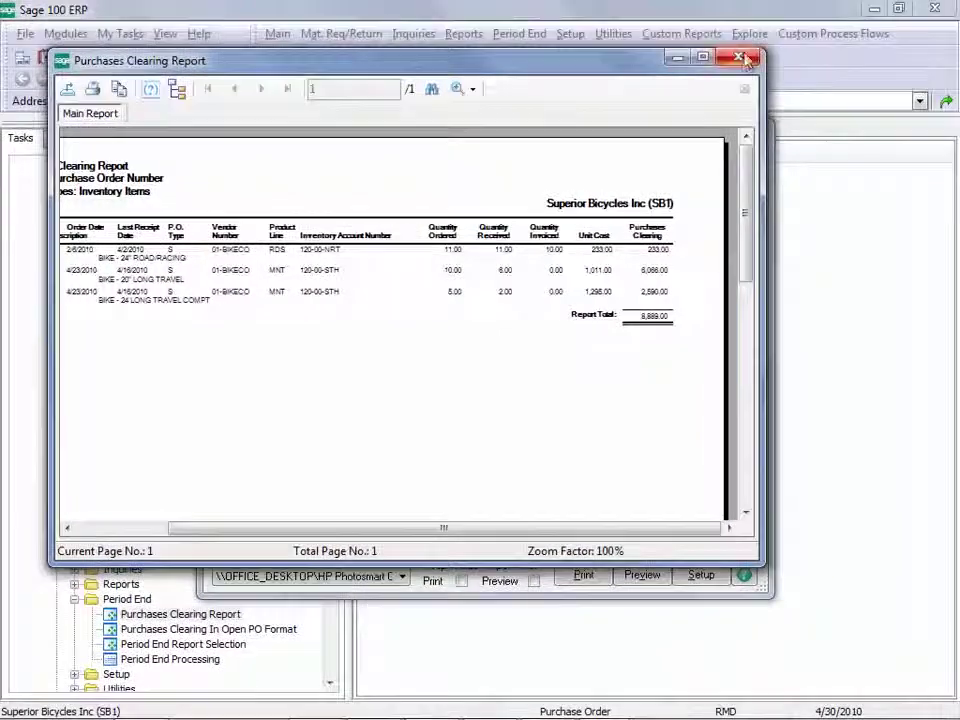
pyautogui.click(741, 58)
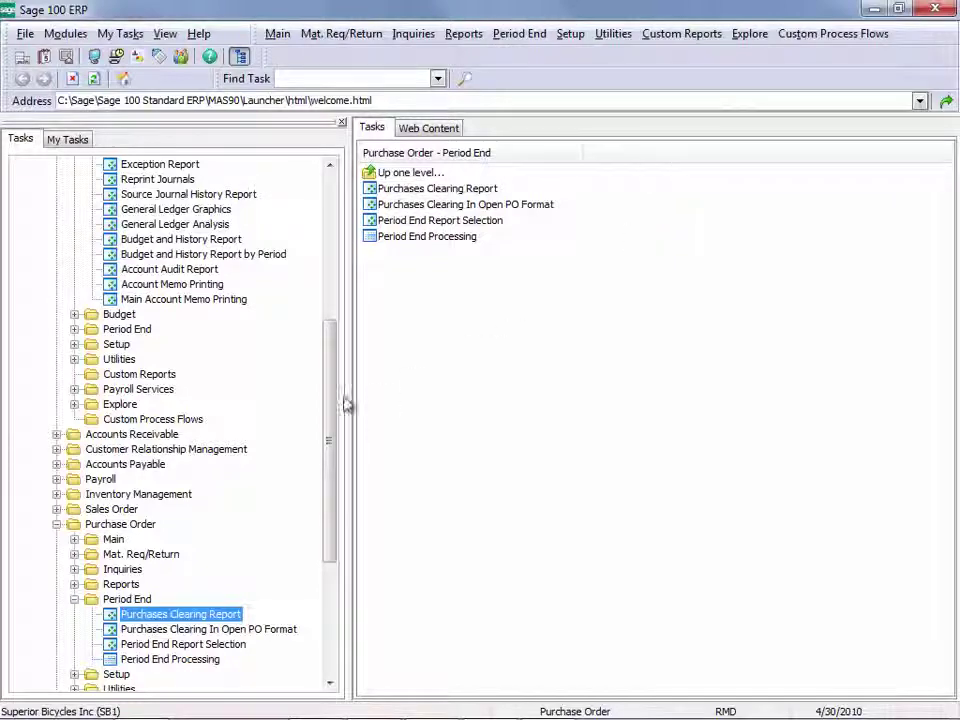
# Step: Open the General Ledger Trial Balance and limit it to account number equal to 203-00-000
pyautogui.moveTo(328, 379); pyautogui.dragTo(296, 261)
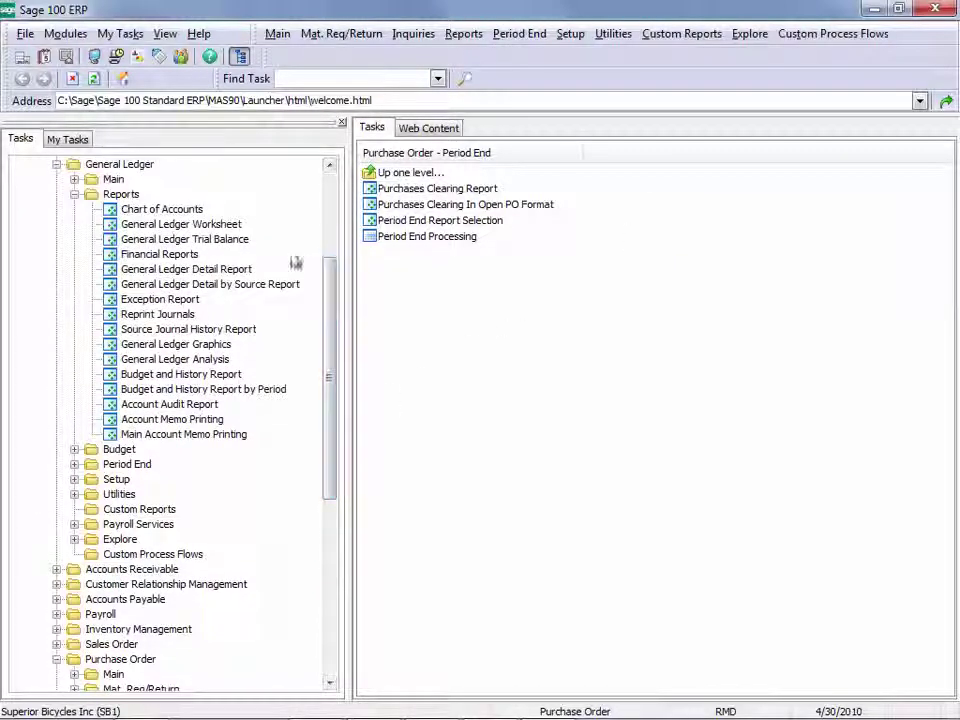
pyautogui.click(246, 241)
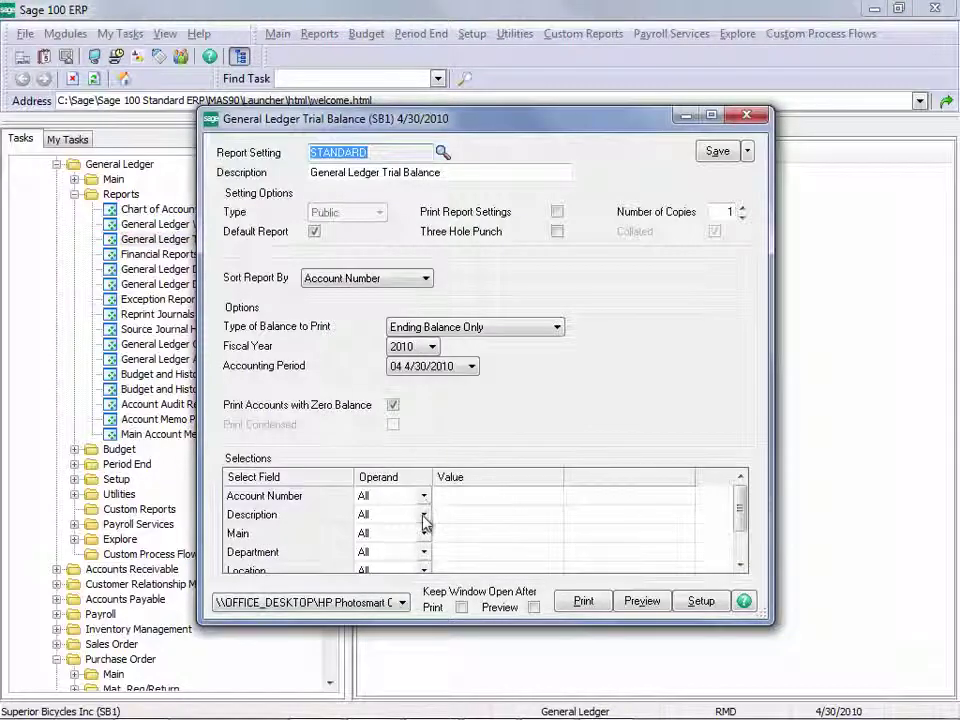
pyautogui.click(424, 496)
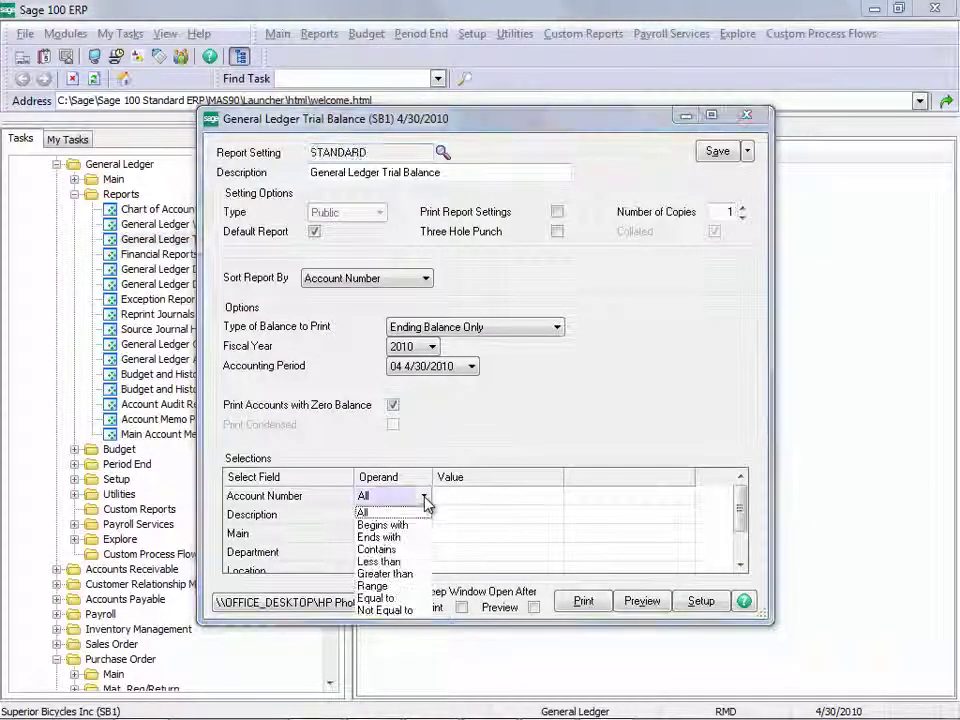
pyautogui.click(400, 598)
pyautogui.click(495, 496)
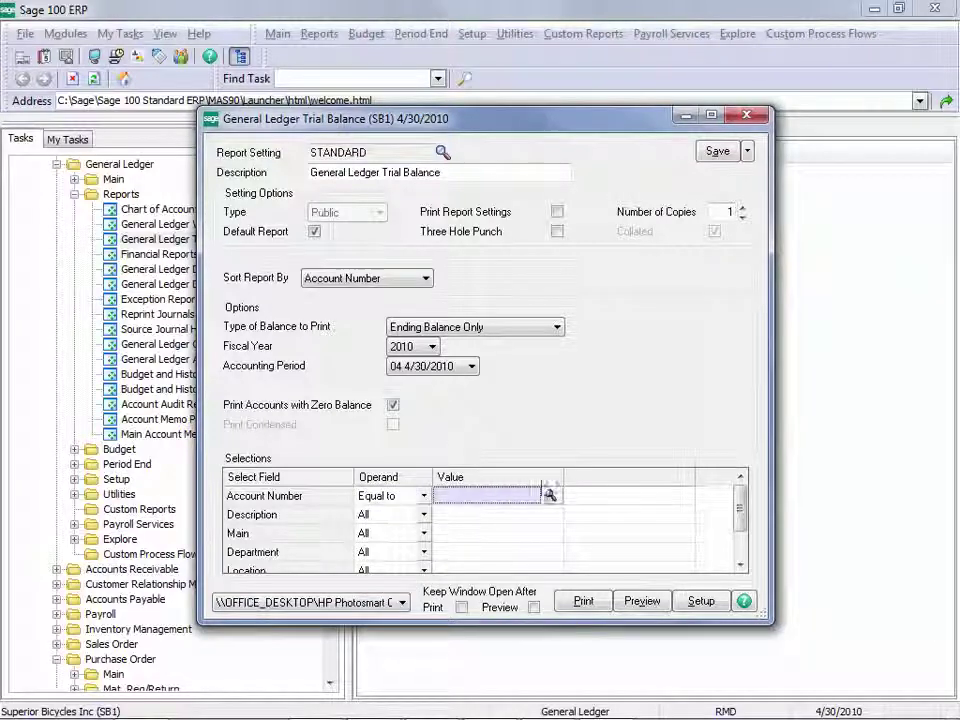
pyautogui.click(549, 496)
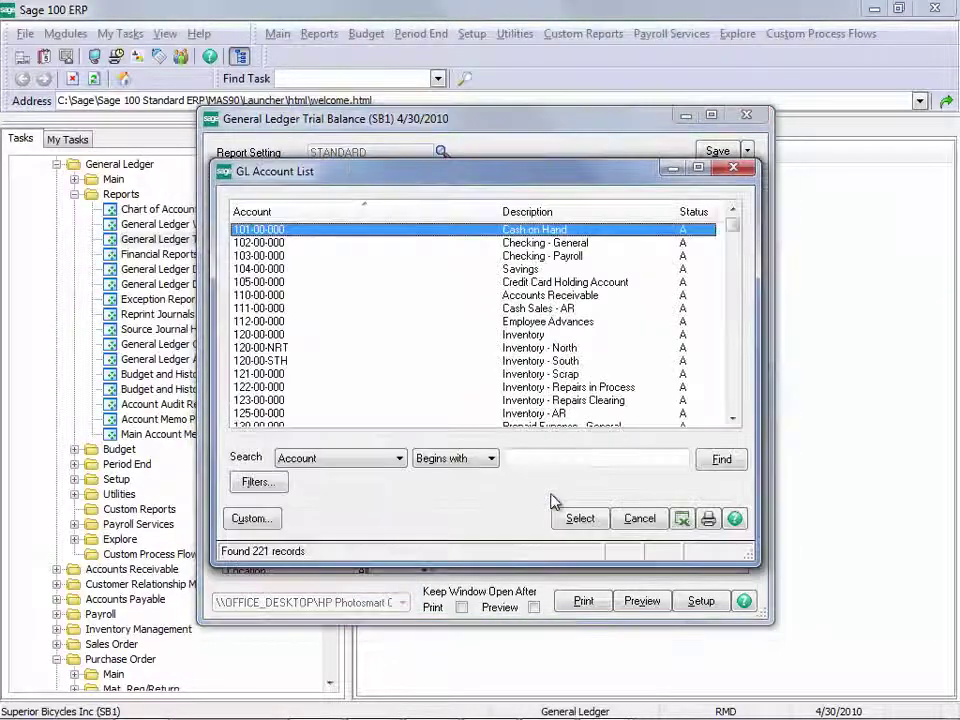
pyautogui.click(733, 419)
pyautogui.moveTo(734, 421); pyautogui.dragTo(734, 421)
pyautogui.doubleClick(575, 374)
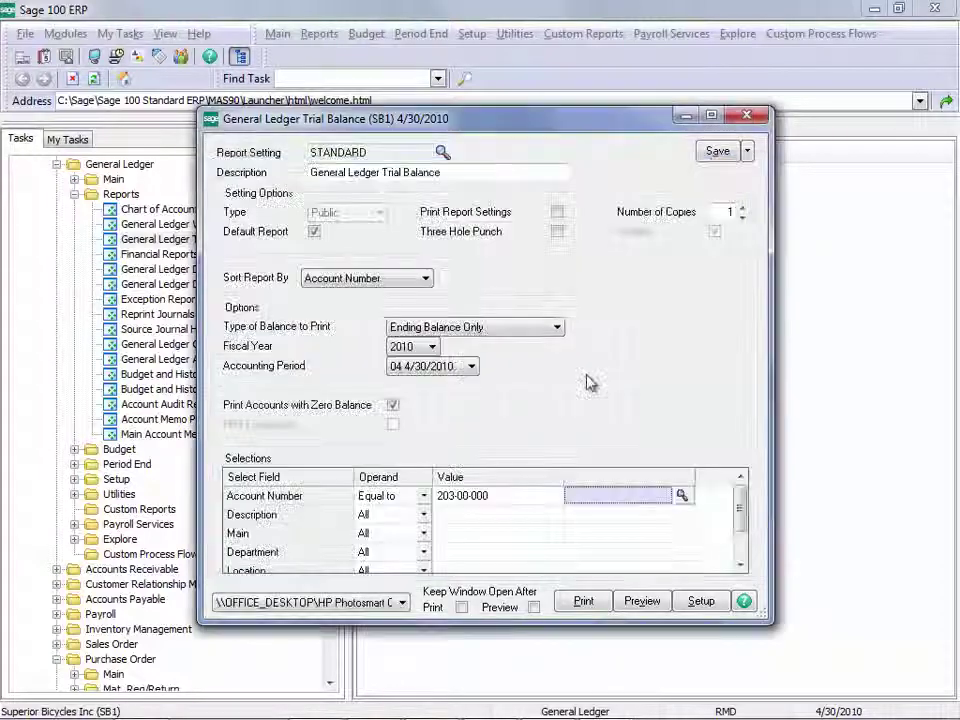
# Step: Preview the trial balance for account 203-00-000, view its credit balance, and close the report
pyautogui.click(630, 602)
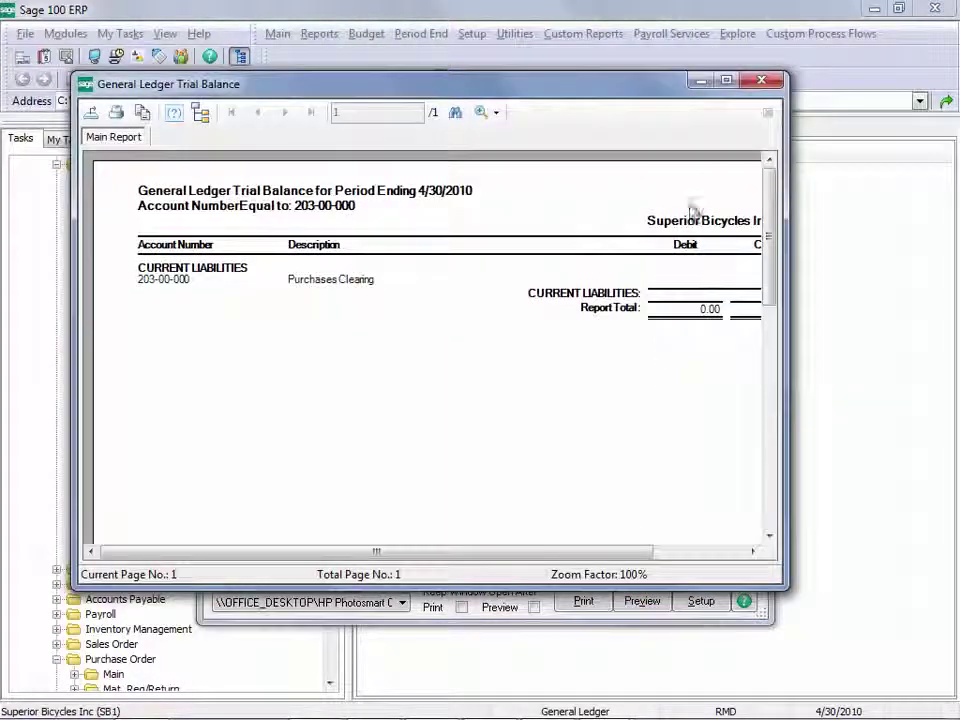
pyautogui.moveTo(638, 551); pyautogui.dragTo(716, 557)
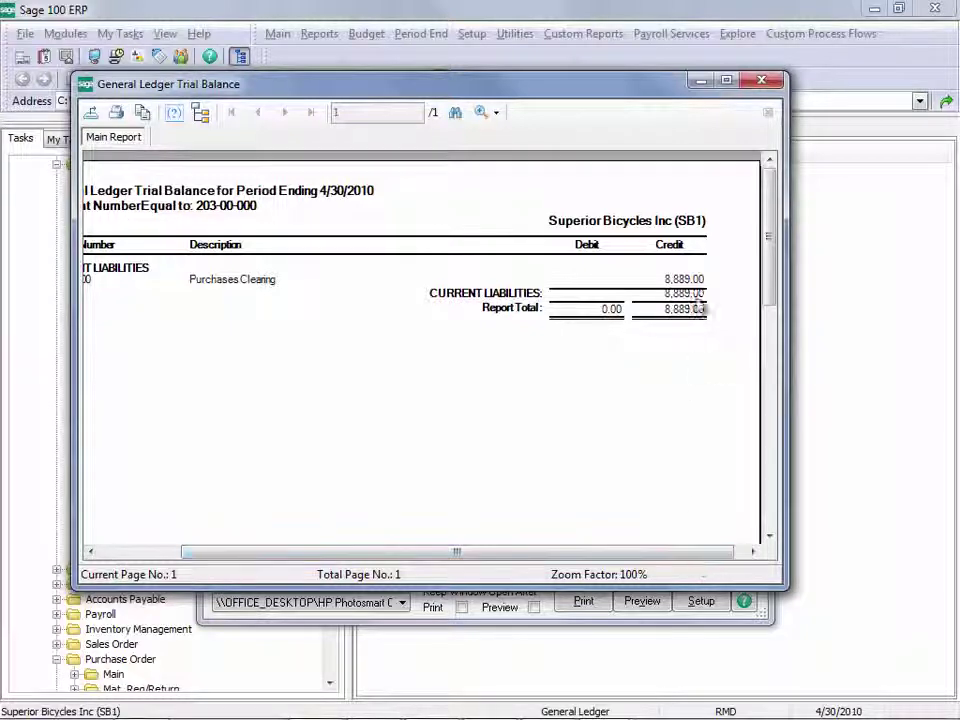
pyautogui.click(761, 79)
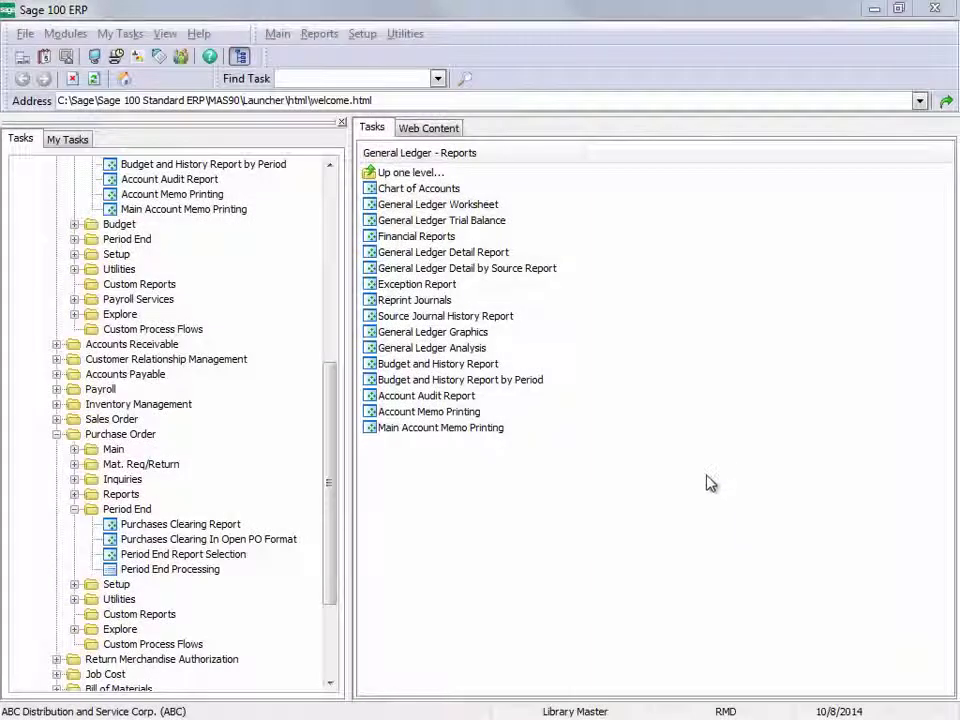
# Step: Open the Purchases Clearing Report with the Purchase Order accounting date set to 5/31/2010
pyautogui.click(205, 525)
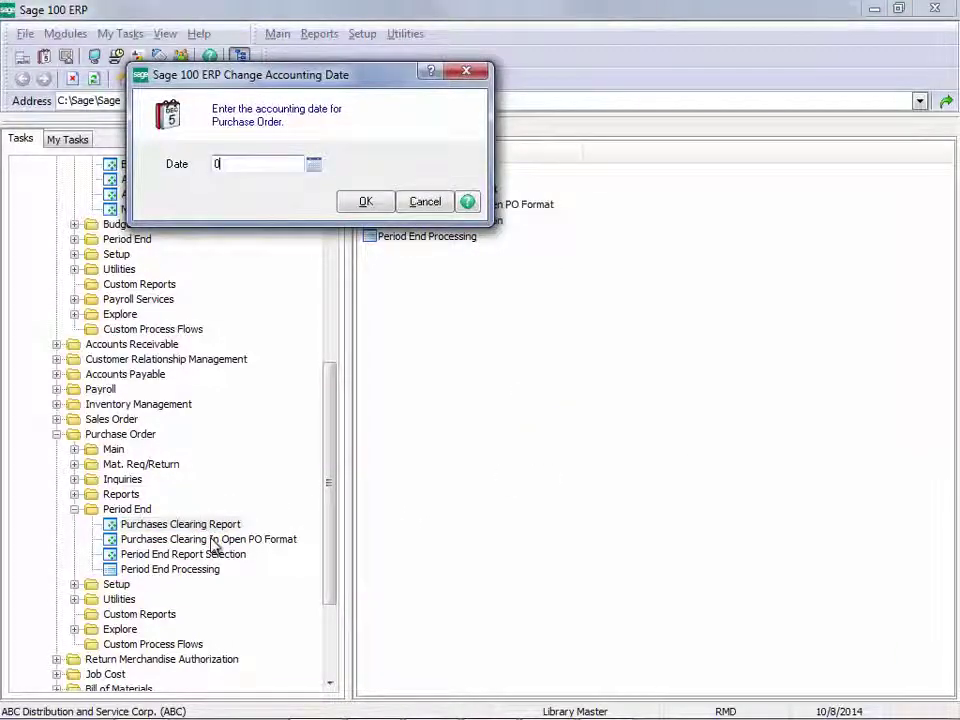
pyautogui.write('053110')
pyautogui.press('Return')
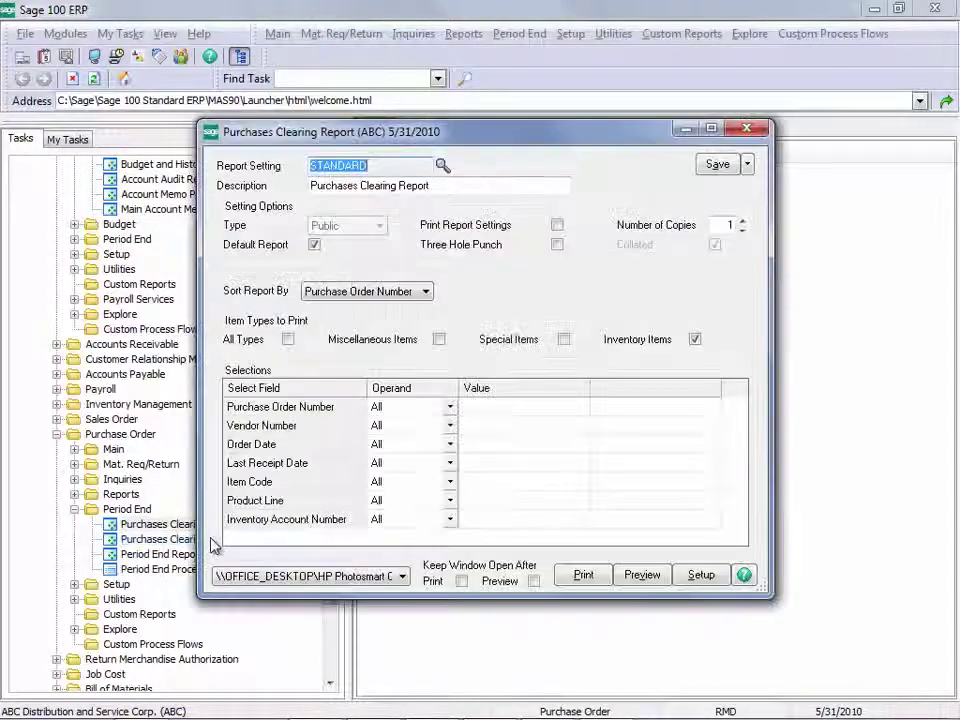
# Step: Preview the 5/31/2010 Purchases Clearing Report, view the Purchases Clearing column and report total, and close it
pyautogui.click(662, 580)
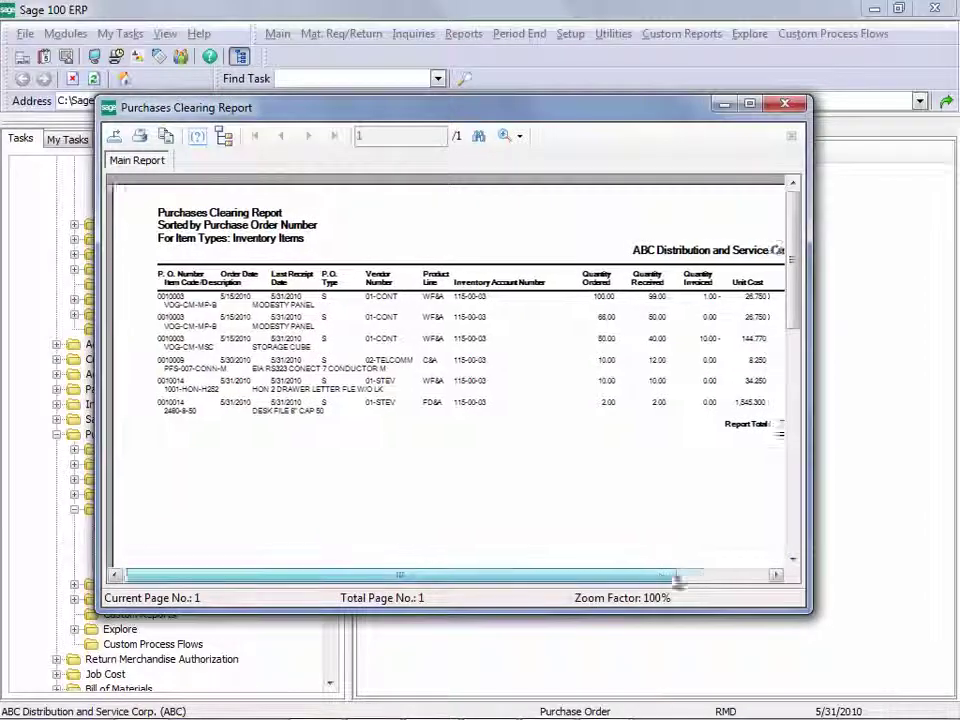
pyautogui.moveTo(664, 574); pyautogui.dragTo(762, 572)
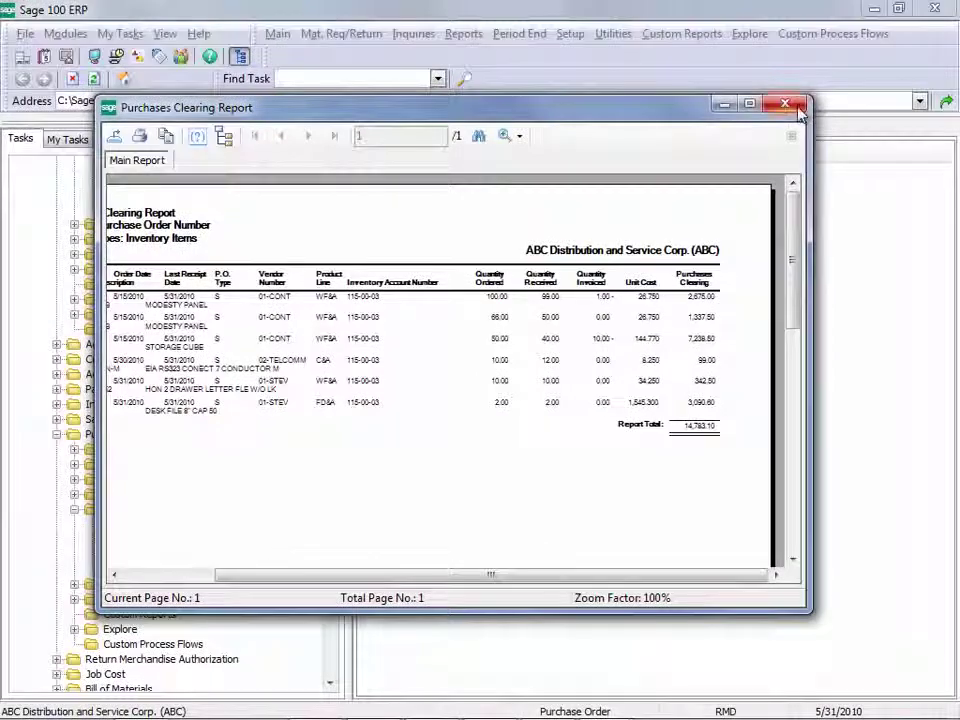
pyautogui.click(786, 104)
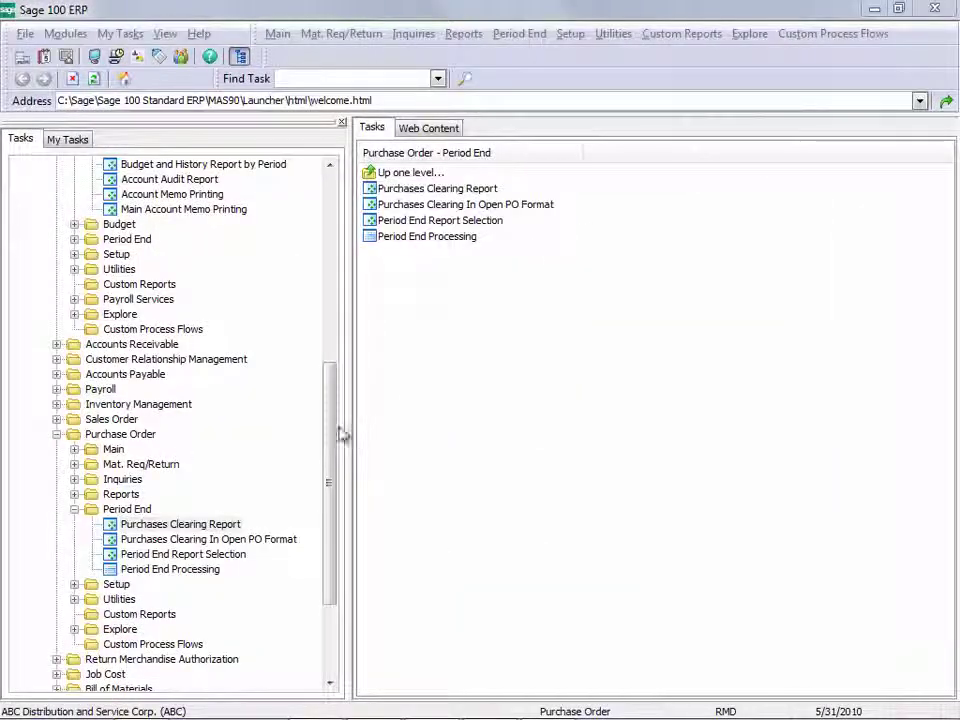
# Step: Open the General Ledger Trial Balance and limit it to account number equal to 200-03-00, the purchases clearing account
pyautogui.moveTo(338, 435); pyautogui.dragTo(330, 330)
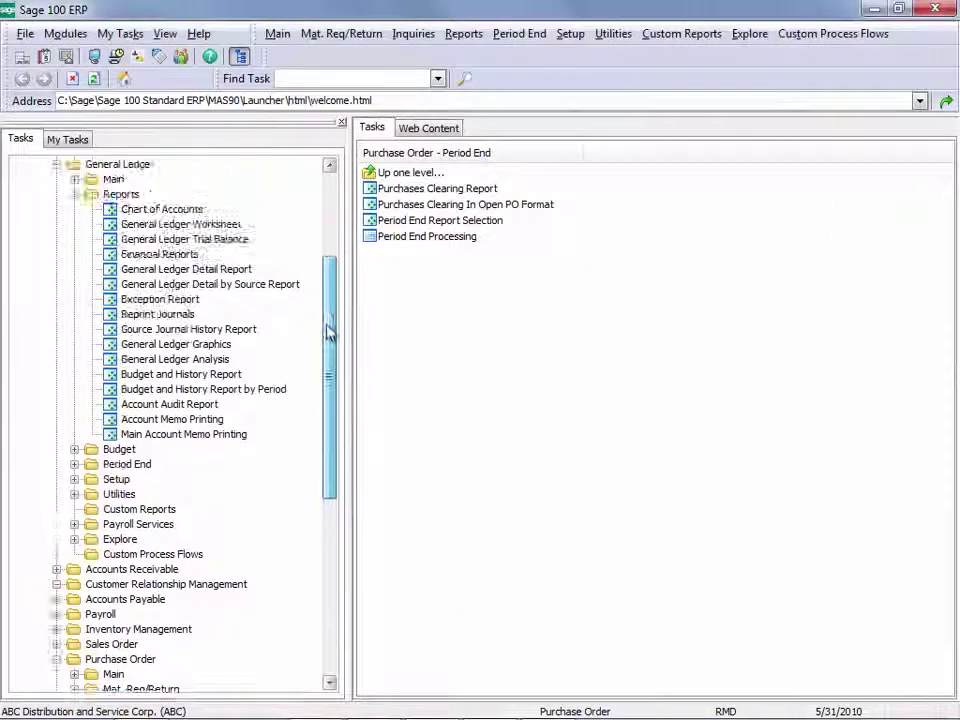
pyautogui.click(228, 240)
pyautogui.doubleClick(230, 241)
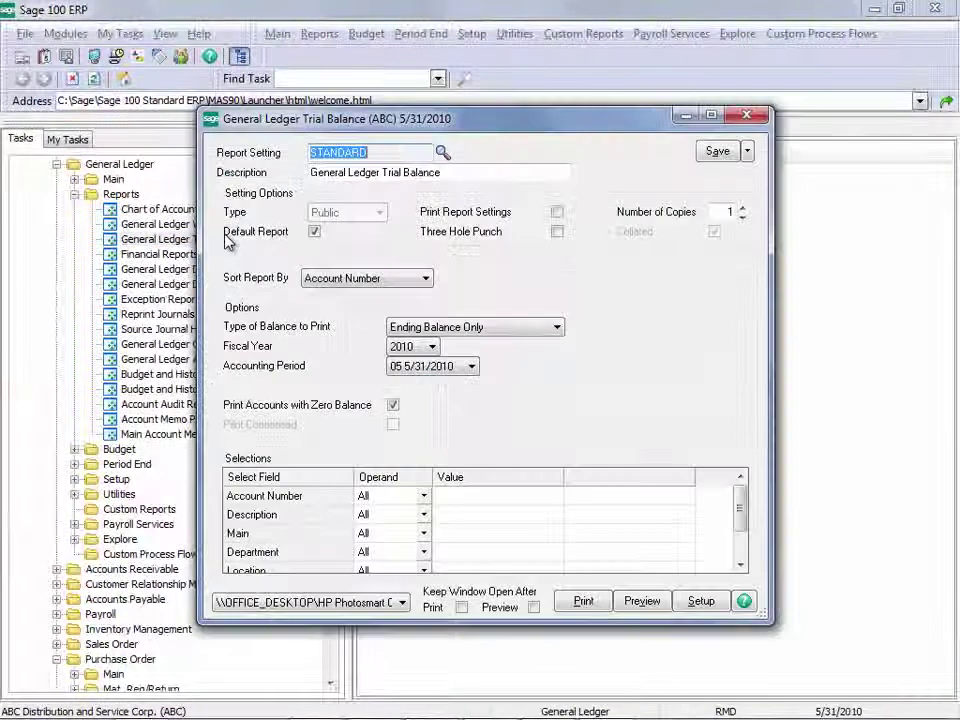
pyautogui.click(424, 497)
pyautogui.click(392, 599)
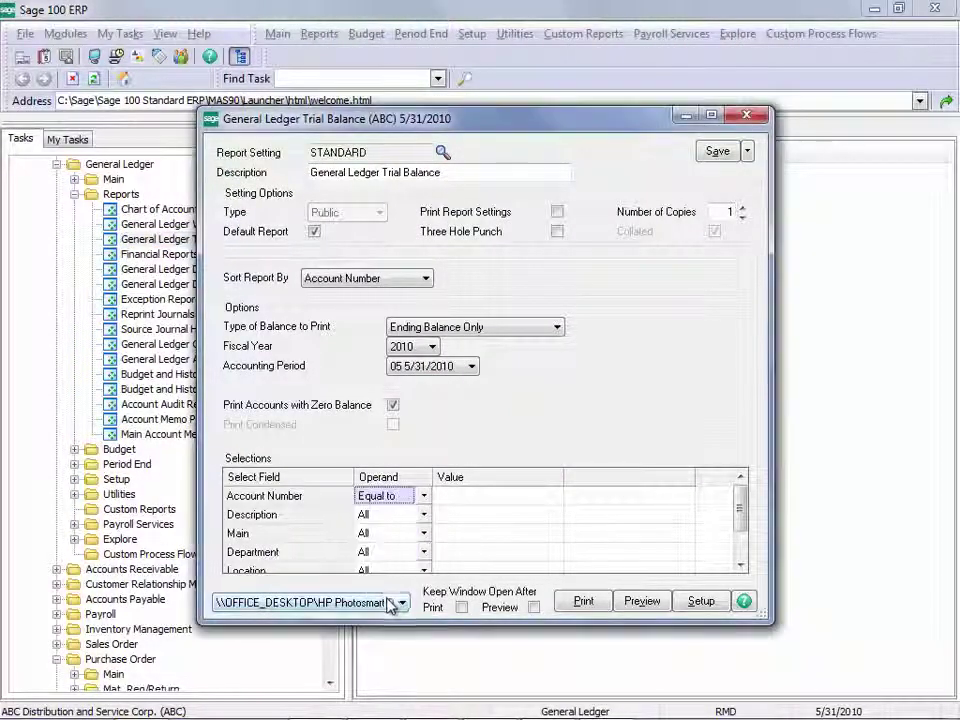
pyautogui.click(496, 497)
pyautogui.click(551, 495)
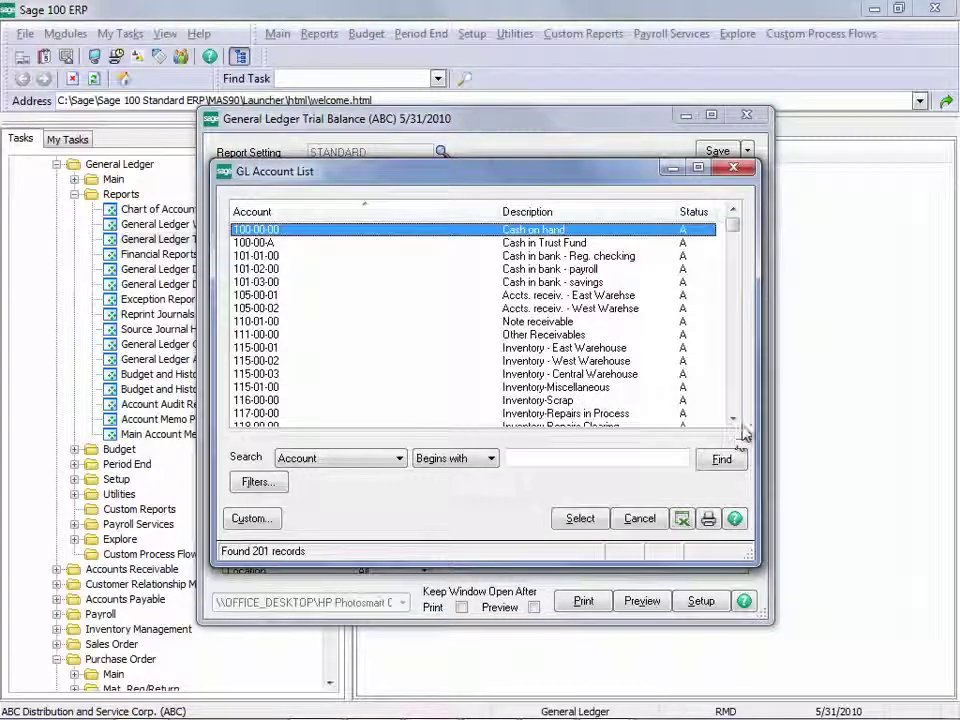
pyautogui.moveTo(733, 420); pyautogui.dragTo(733, 420)
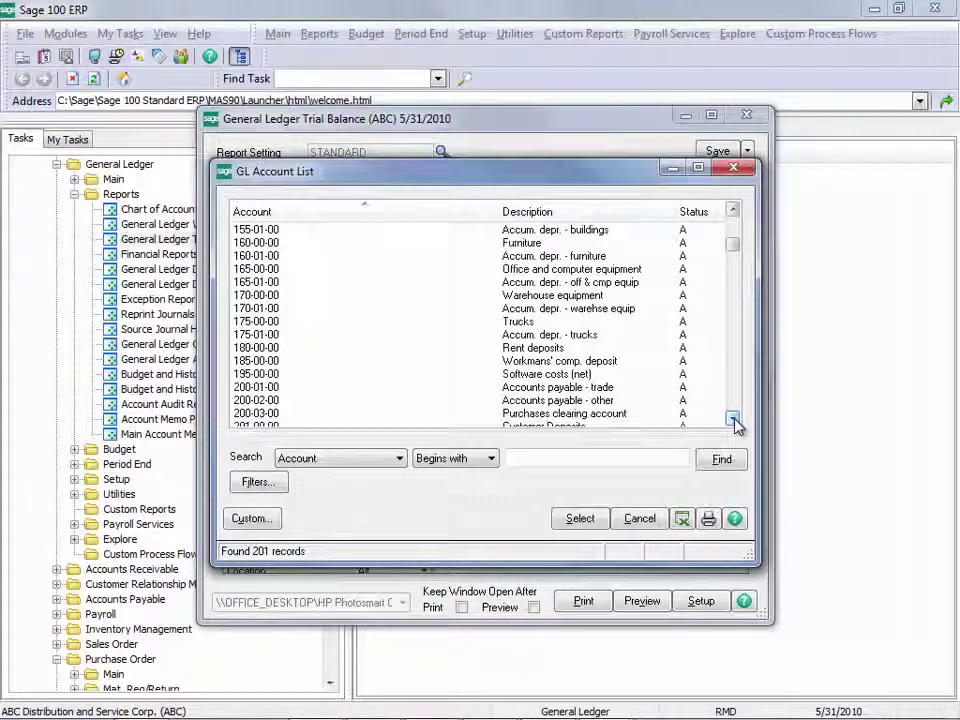
pyautogui.doubleClick(620, 420)
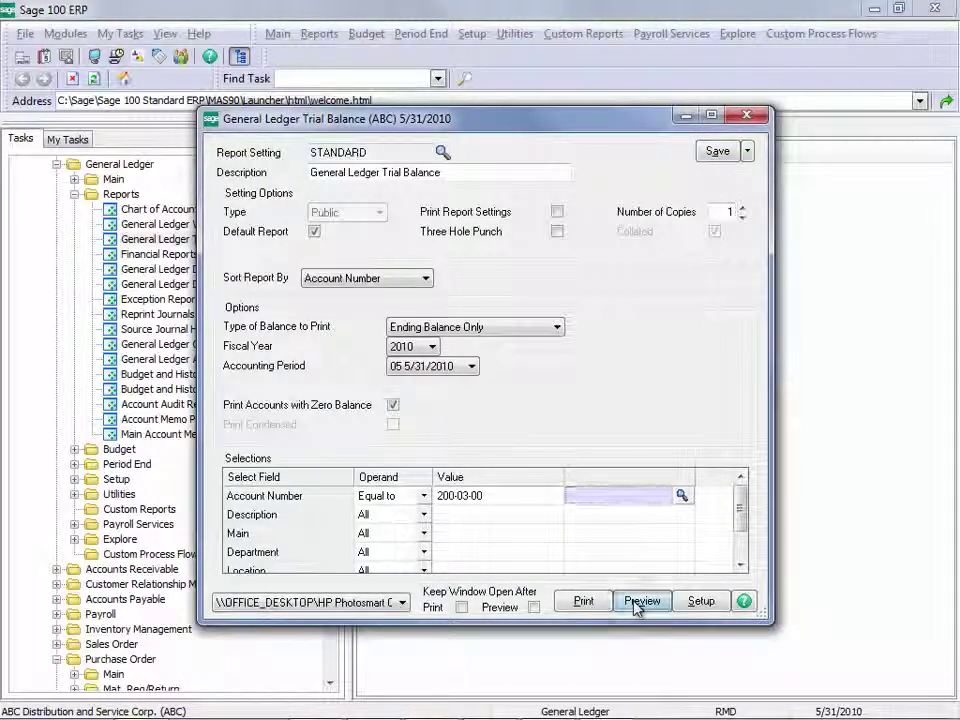
# Step: Preview the trial balance for account 200-03-00, view its credit balance, and close the report
pyautogui.click(640, 601)
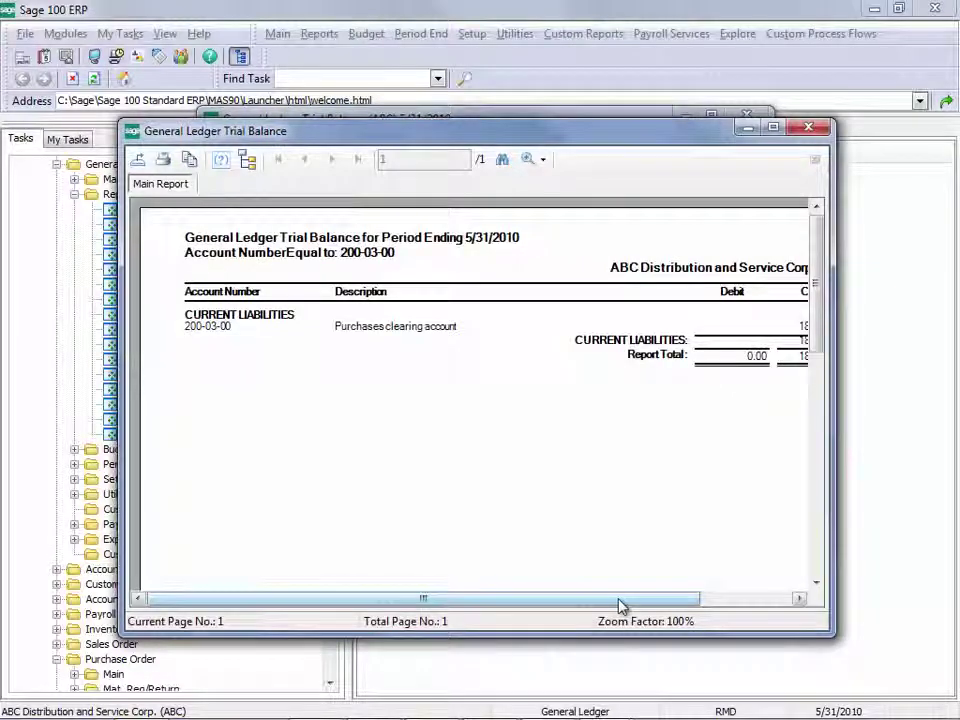
pyautogui.moveTo(620, 600); pyautogui.dragTo(647, 598)
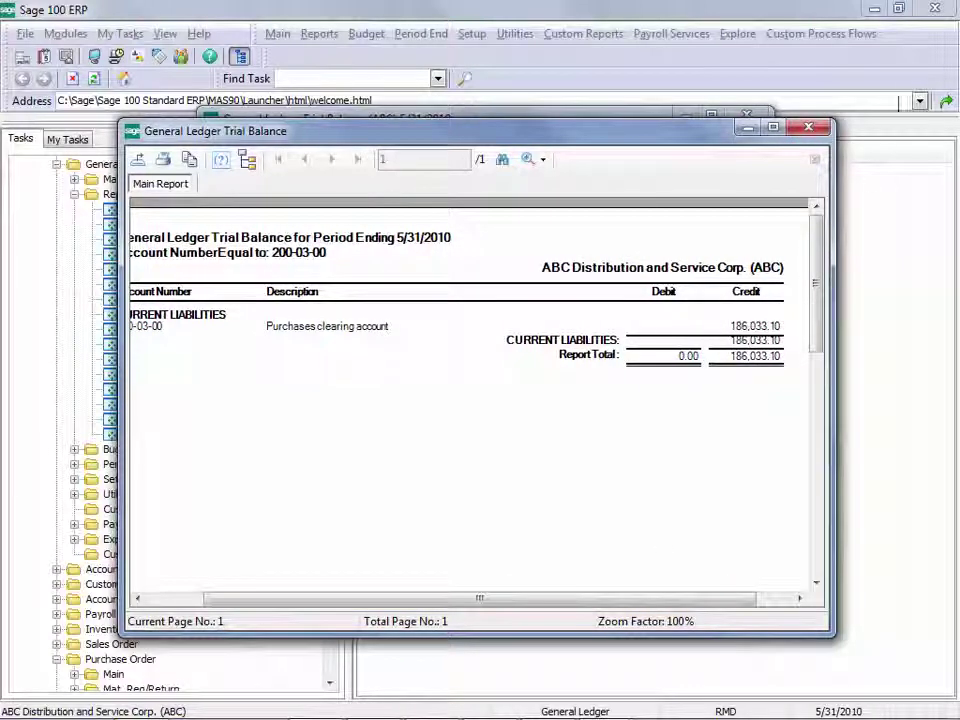
pyautogui.click(808, 127)
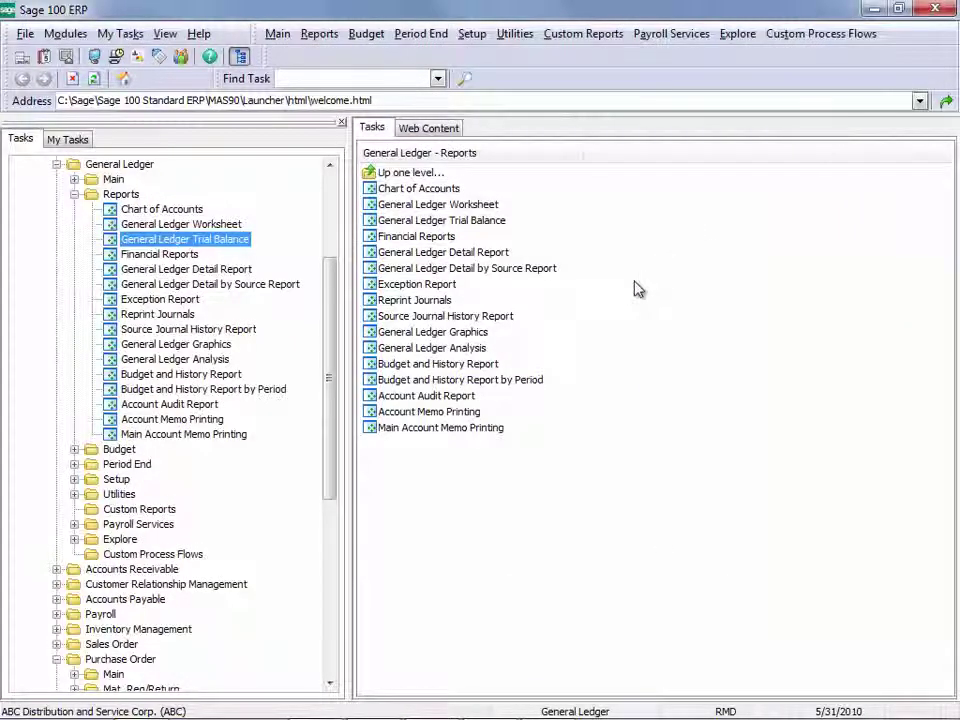
# Step: Open the General Ledger Detail Report and limit it to accounts whose description contains "purchases clearing"
pyautogui.doubleClick(245, 272)
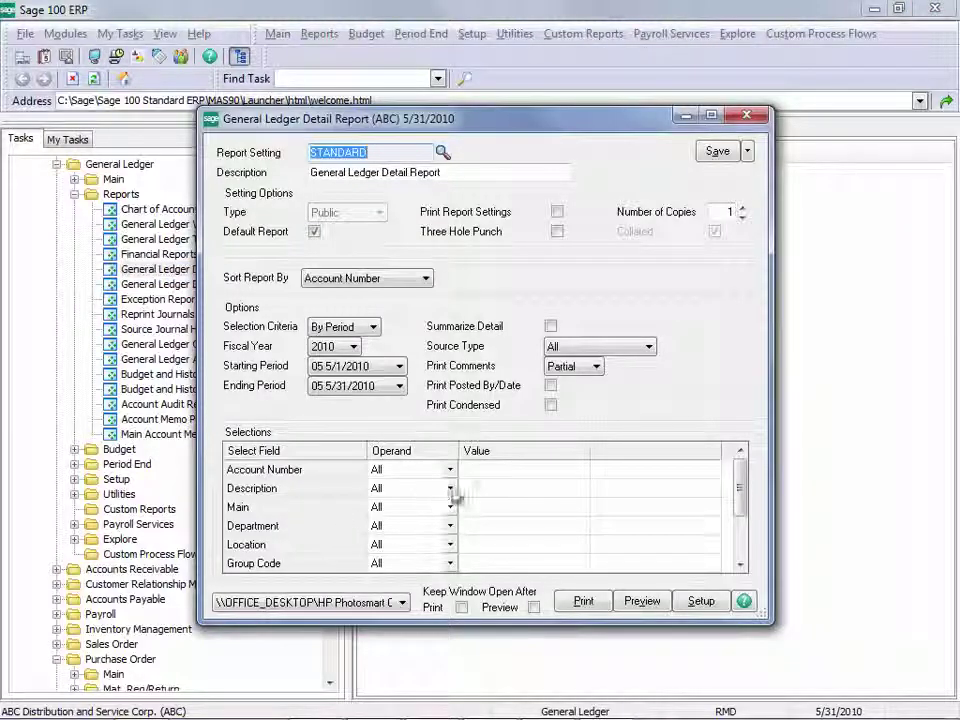
pyautogui.click(450, 490)
pyautogui.click(401, 542)
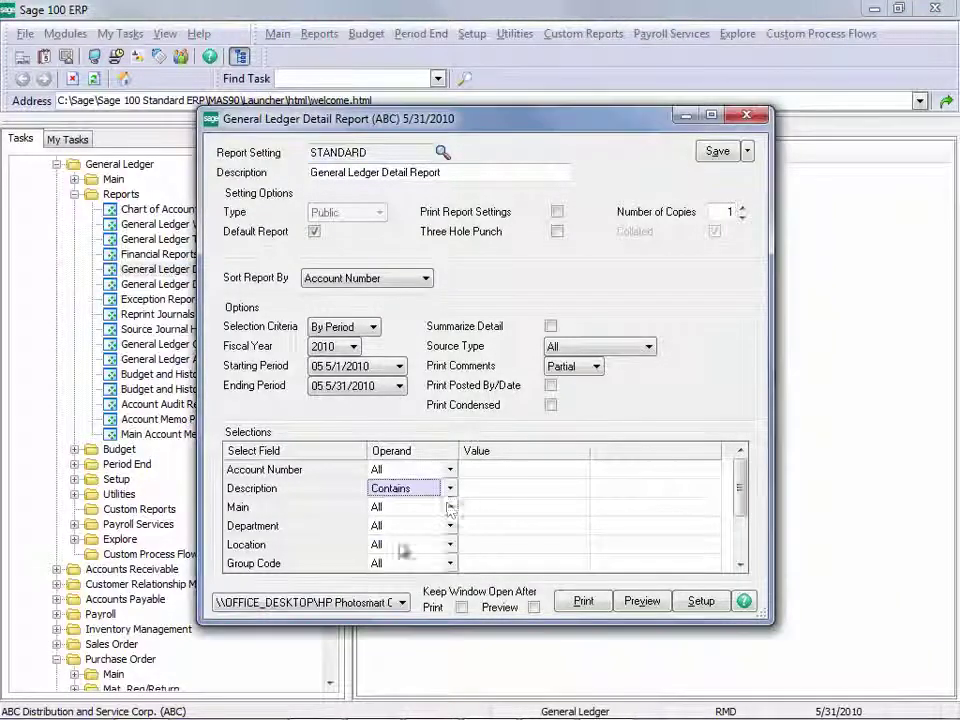
pyautogui.click(469, 490)
pyautogui.write('purc')
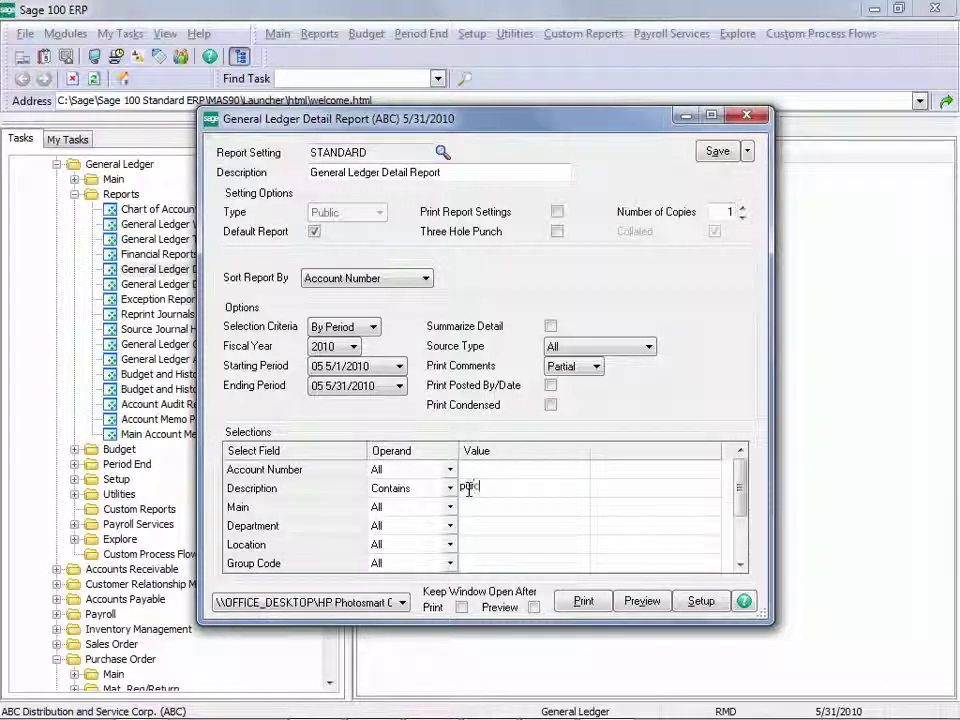
pyautogui.write('hases clearing')
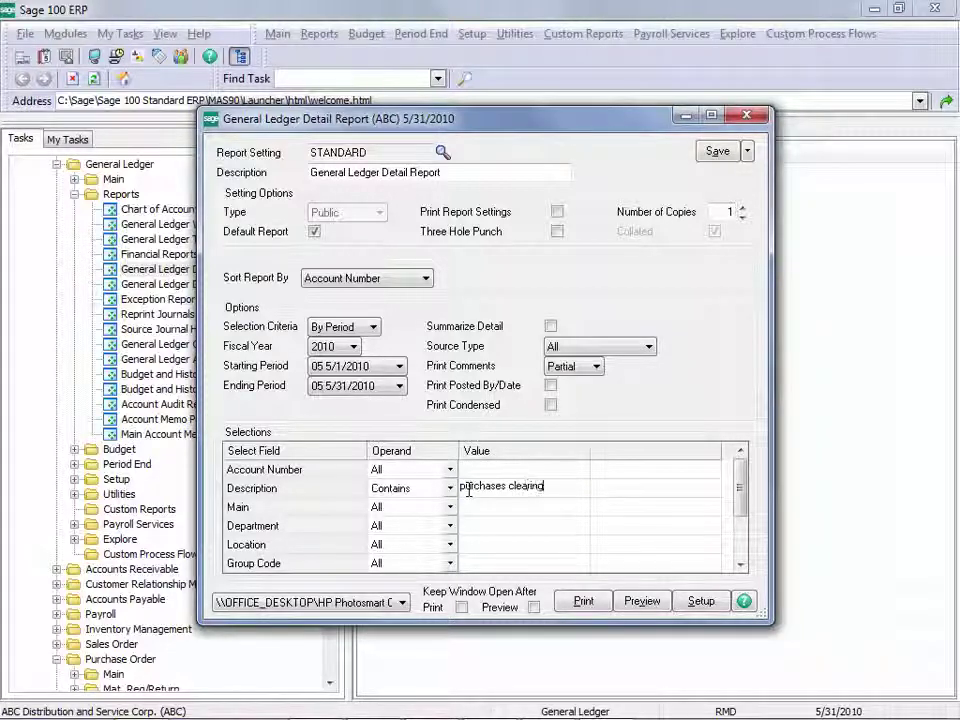
pyautogui.press('Tab')
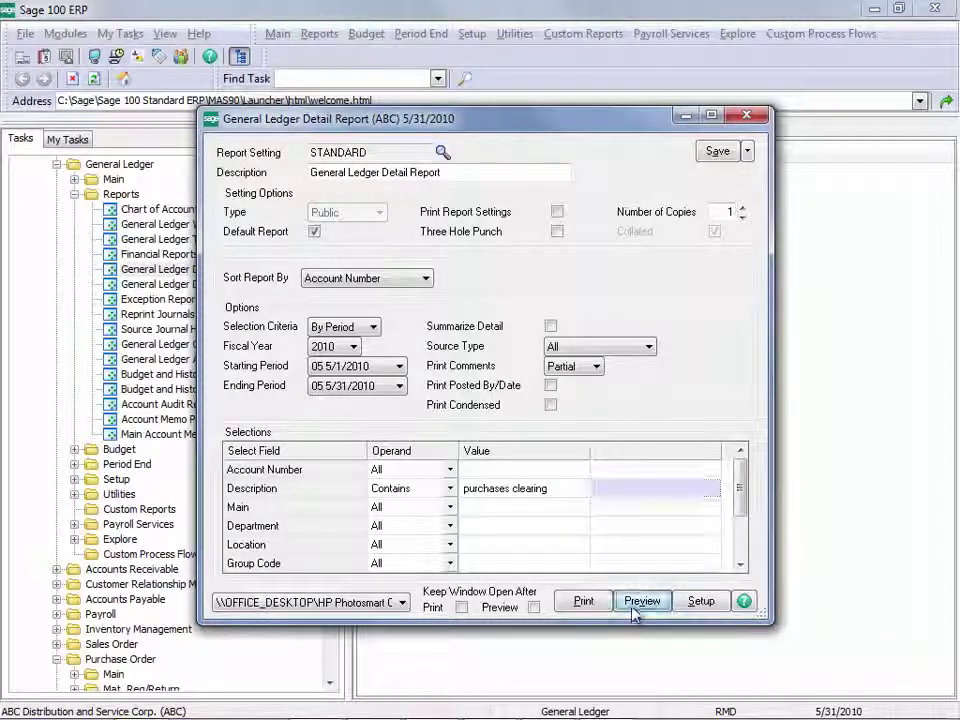
# Step: Preview the General Ledger Detail Report in a maximized window and examine the purchases clearing postings through the Ending Balance column
pyautogui.click(633, 608)
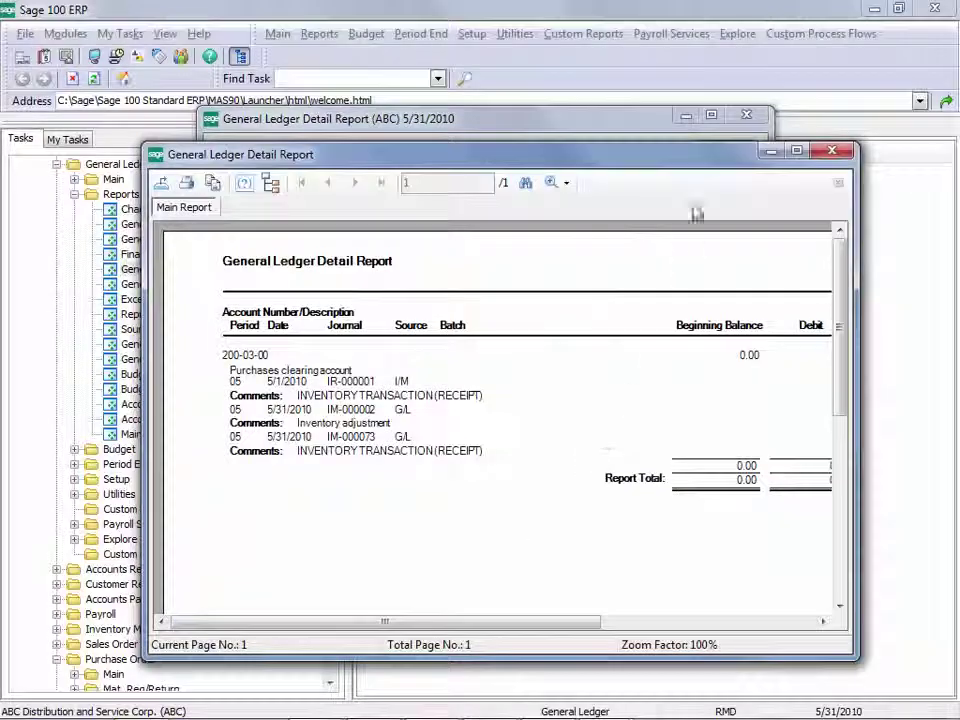
pyautogui.click(797, 150)
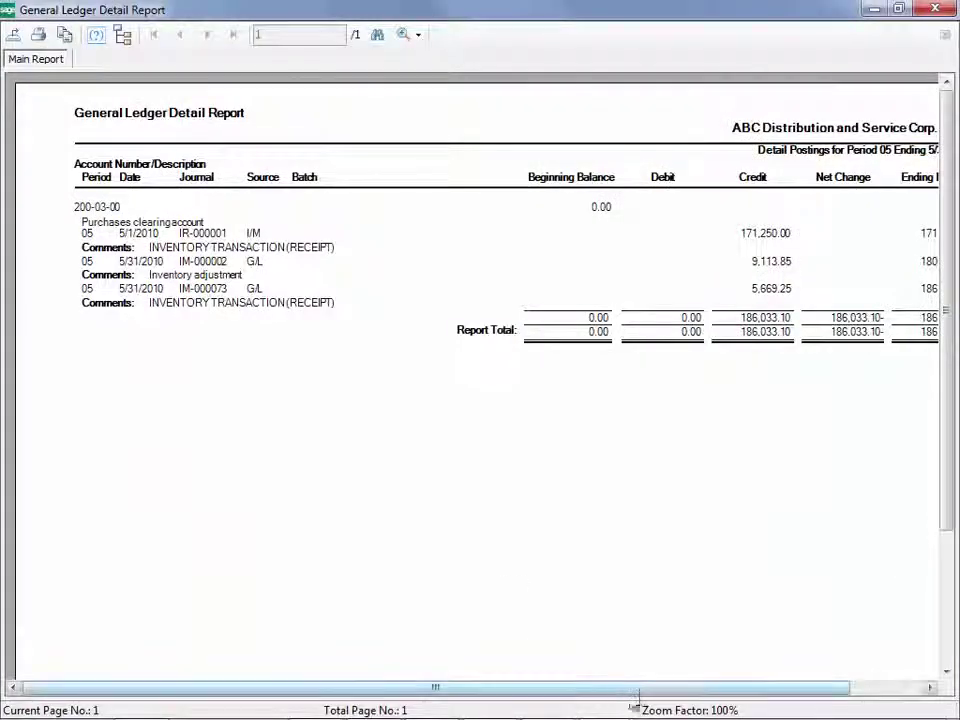
pyautogui.moveTo(637, 692); pyautogui.dragTo(676, 688)
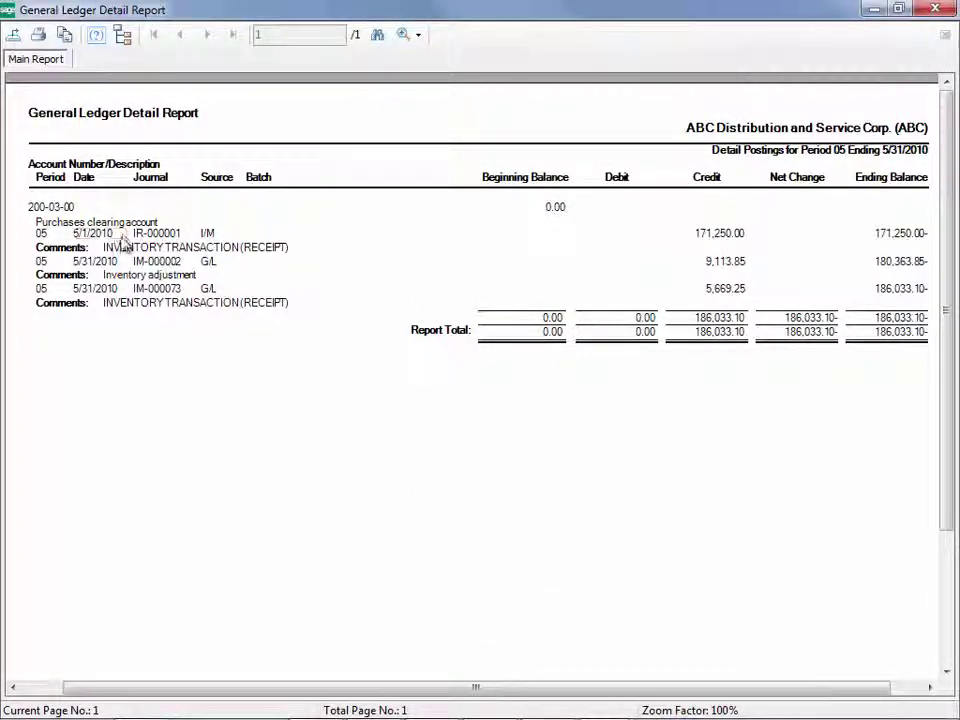
# Step: Examine the journal, source and credit amount of the 5/1/2010 inventory receipt against the other postings, and close the General Ledger Detail Report
pyautogui.click(151, 236)
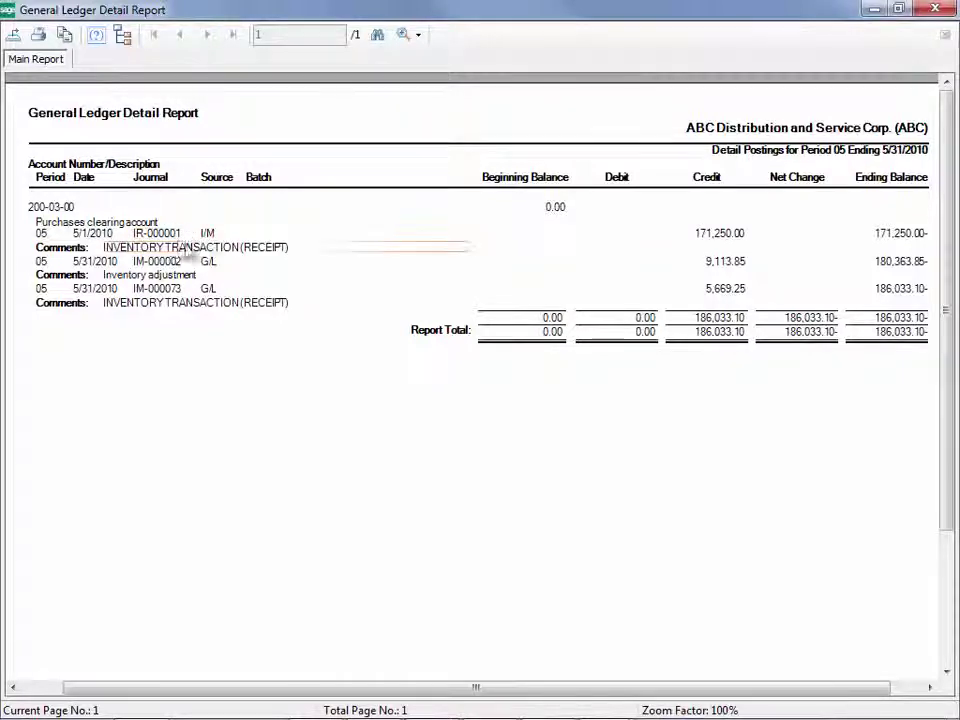
pyautogui.click(222, 228)
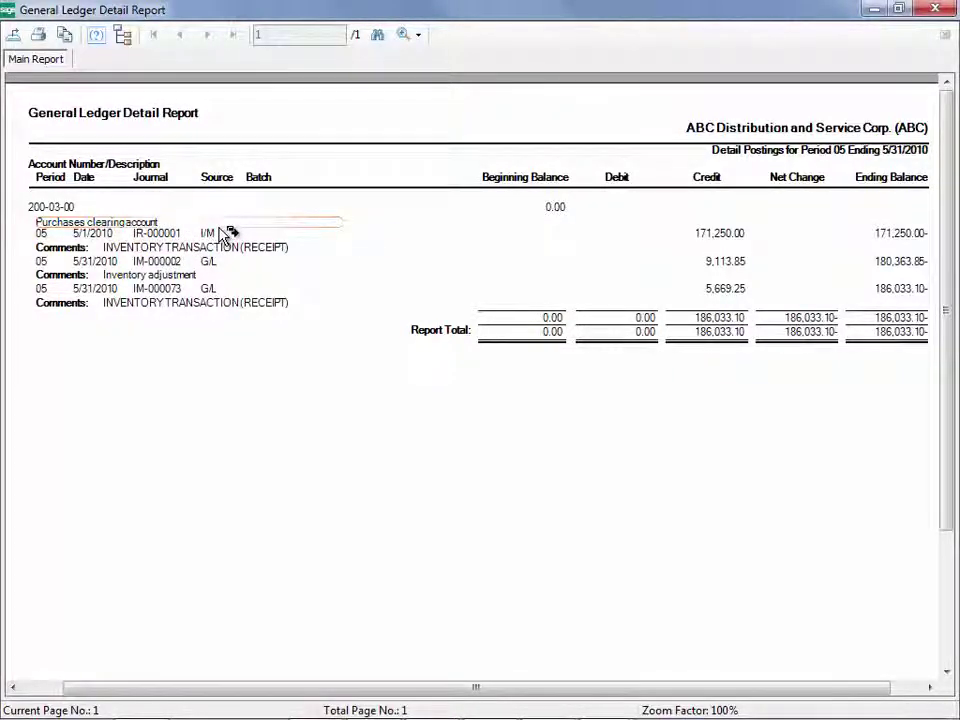
pyautogui.click(830, 337)
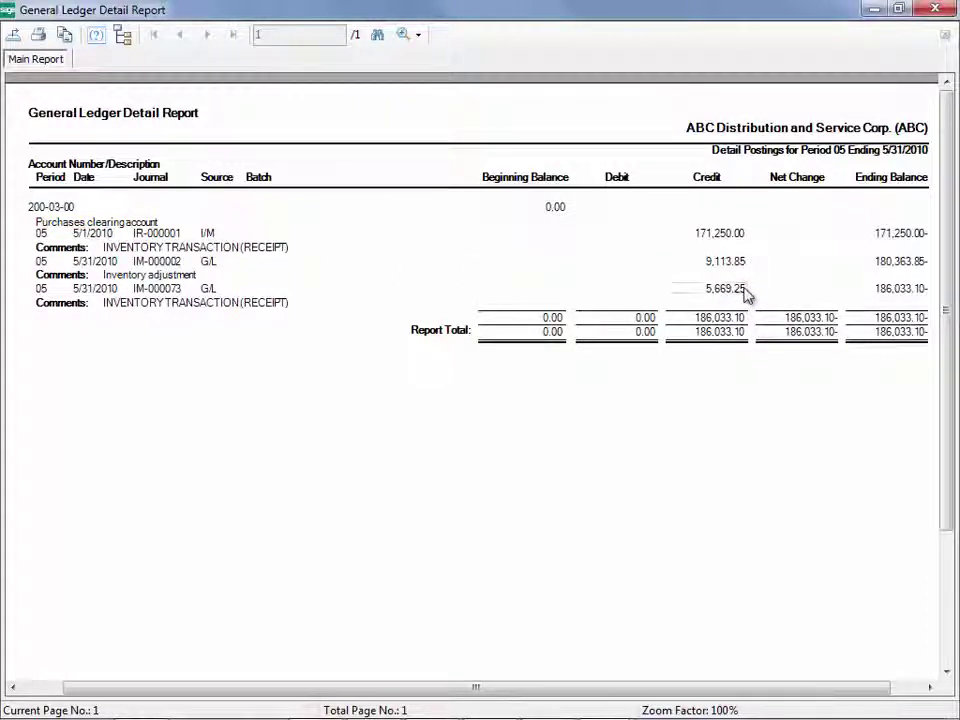
pyautogui.click(720, 240)
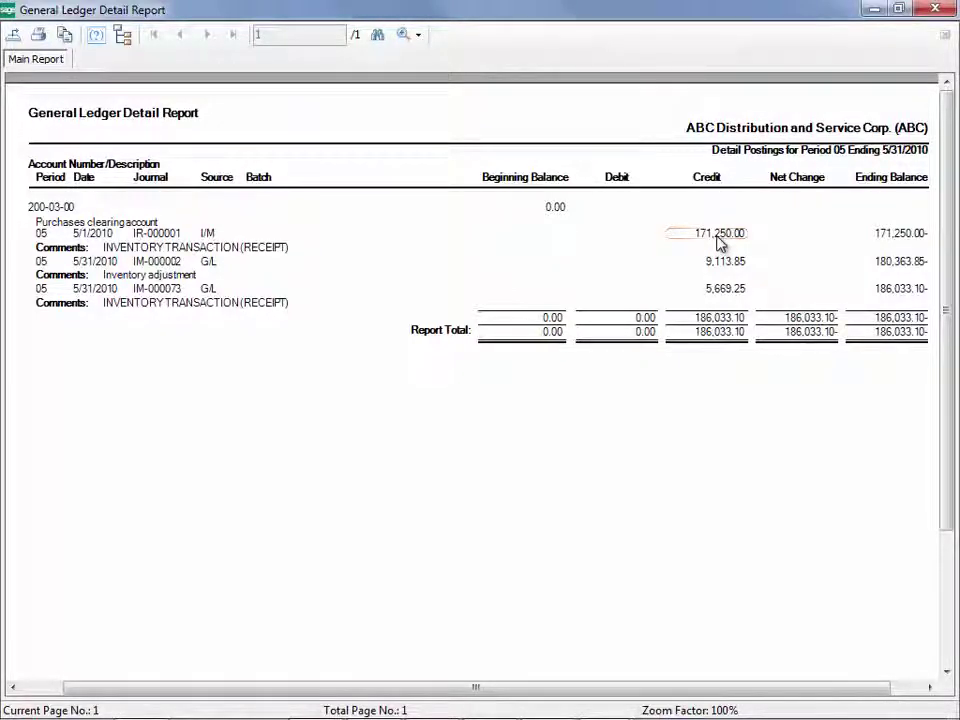
pyautogui.click(932, 11)
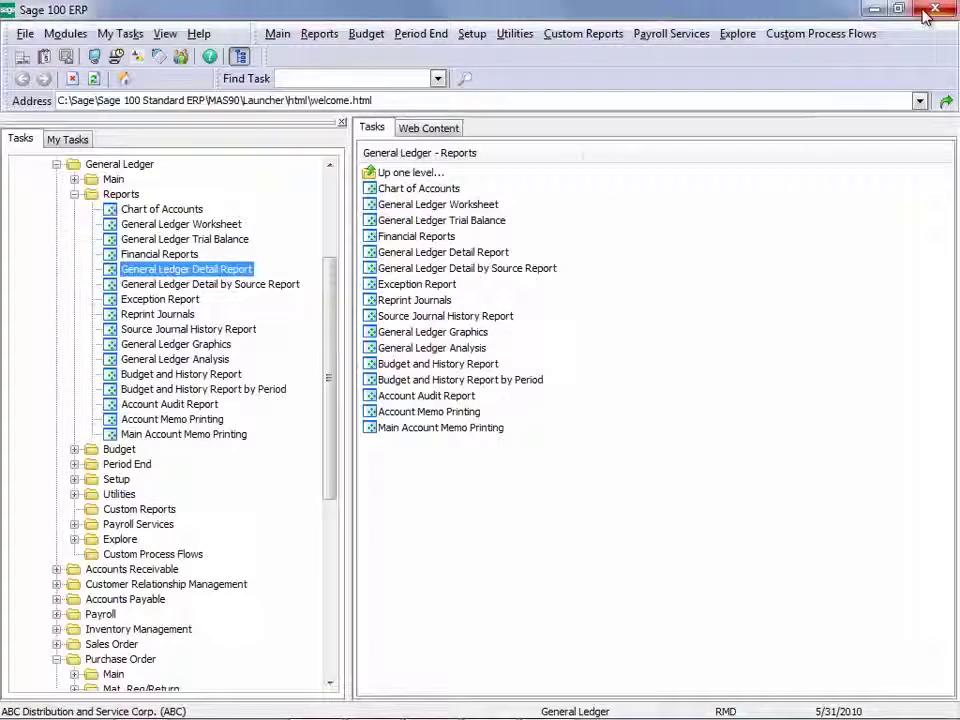
# Step: Open Accounts Payable Invoice Data Entry with the module's accounting date set to 5/31/2010
pyautogui.click(163, 606)
pyautogui.click(120, 540)
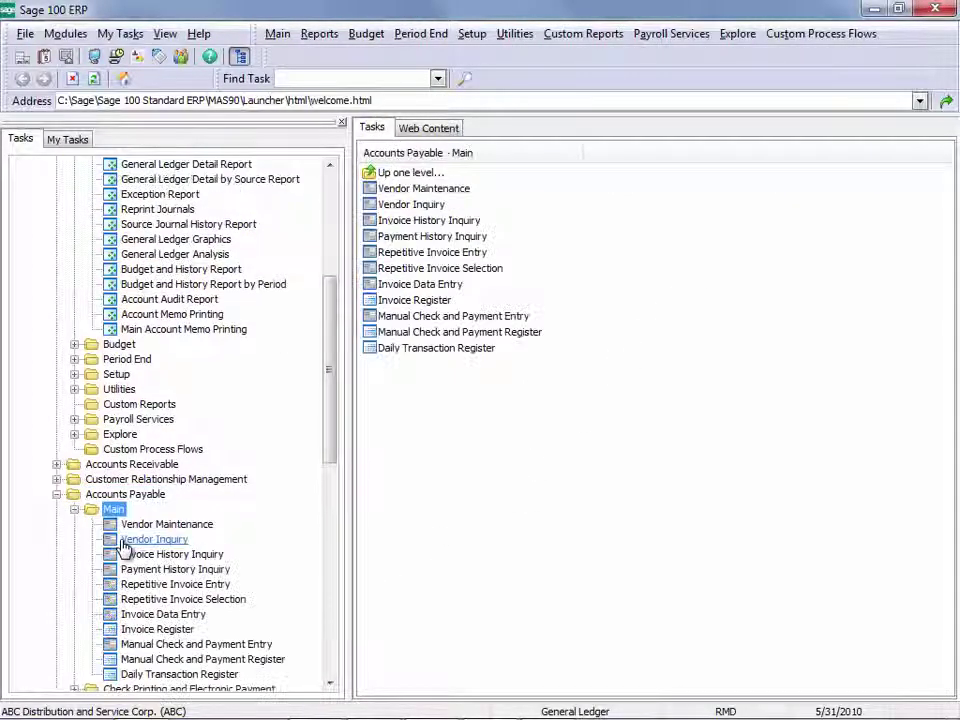
pyautogui.click(196, 615)
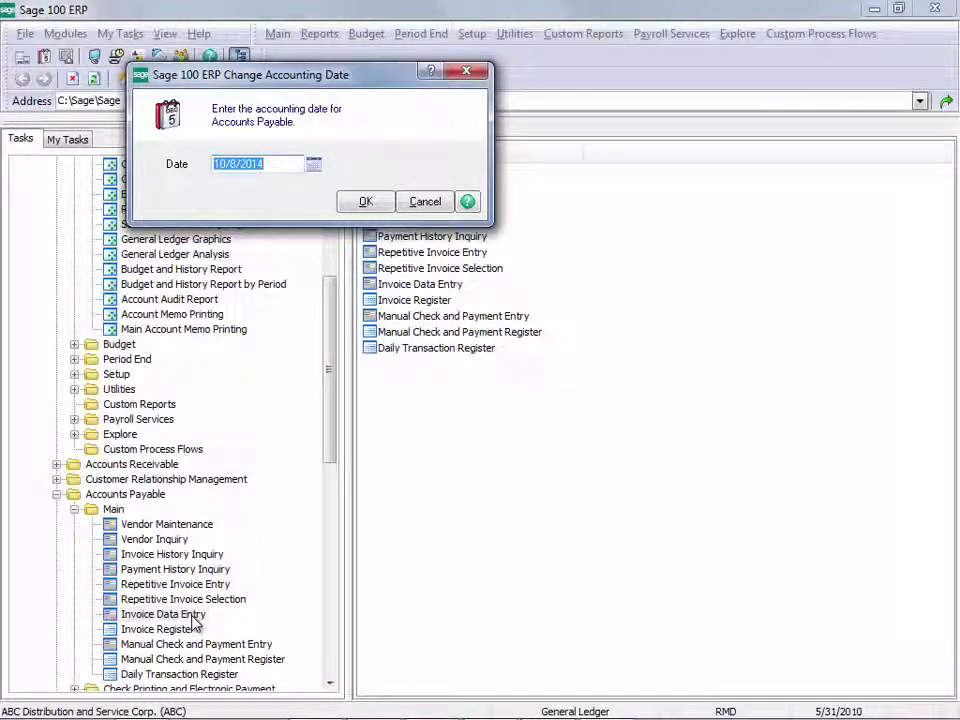
pyautogui.write('53110')
pyautogui.press('Return')
pyautogui.click(193, 617)
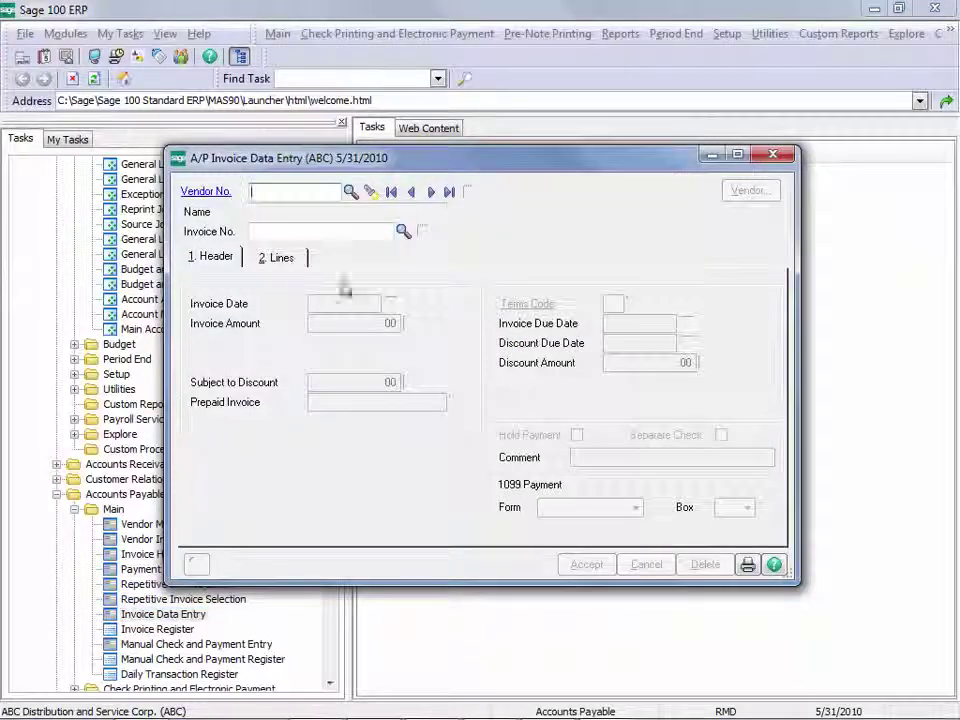
# Step: Create invoice 124645 for vendor 01-AIRWAY with an invoice amount of 171,250.00
pyautogui.click(350, 196)
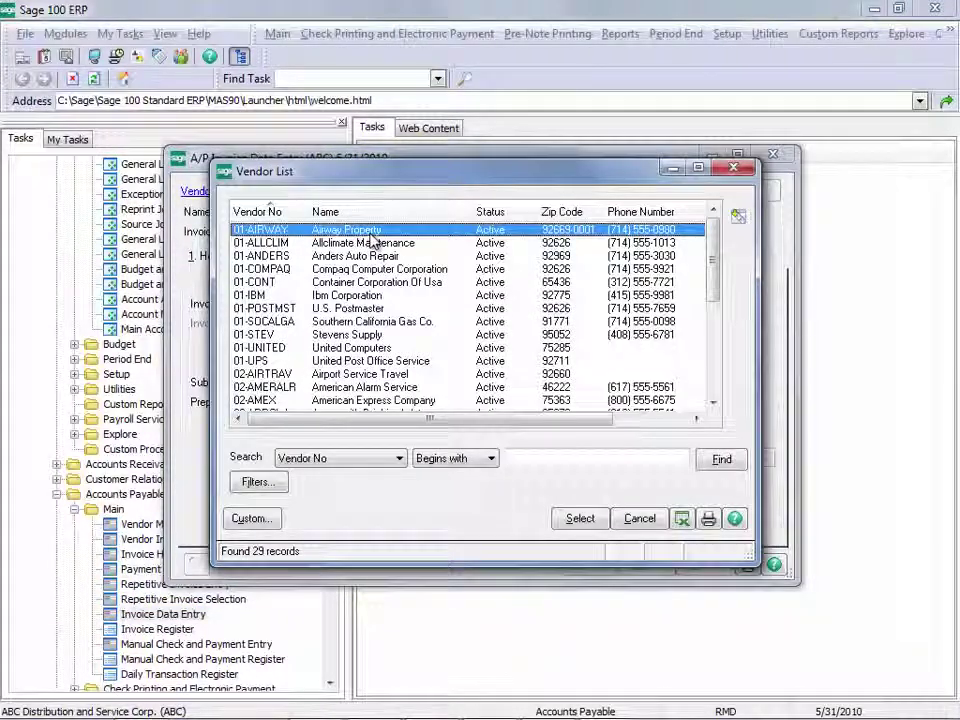
pyautogui.doubleClick(371, 229)
pyautogui.write('124645')
pyautogui.press('Tab')
pyautogui.click(388, 323)
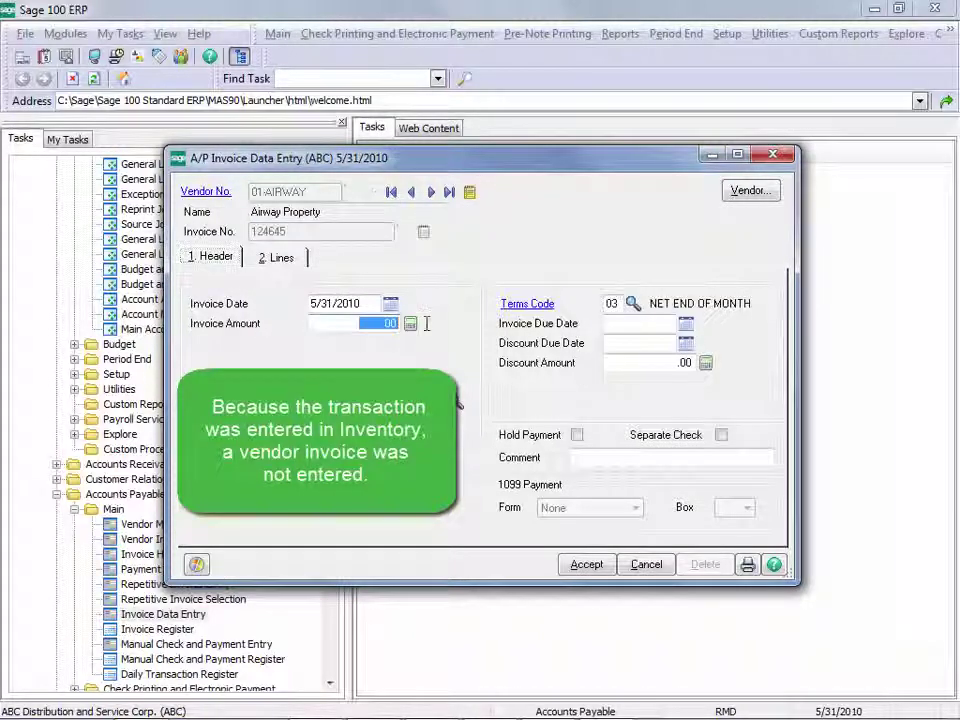
pyautogui.write('171250')
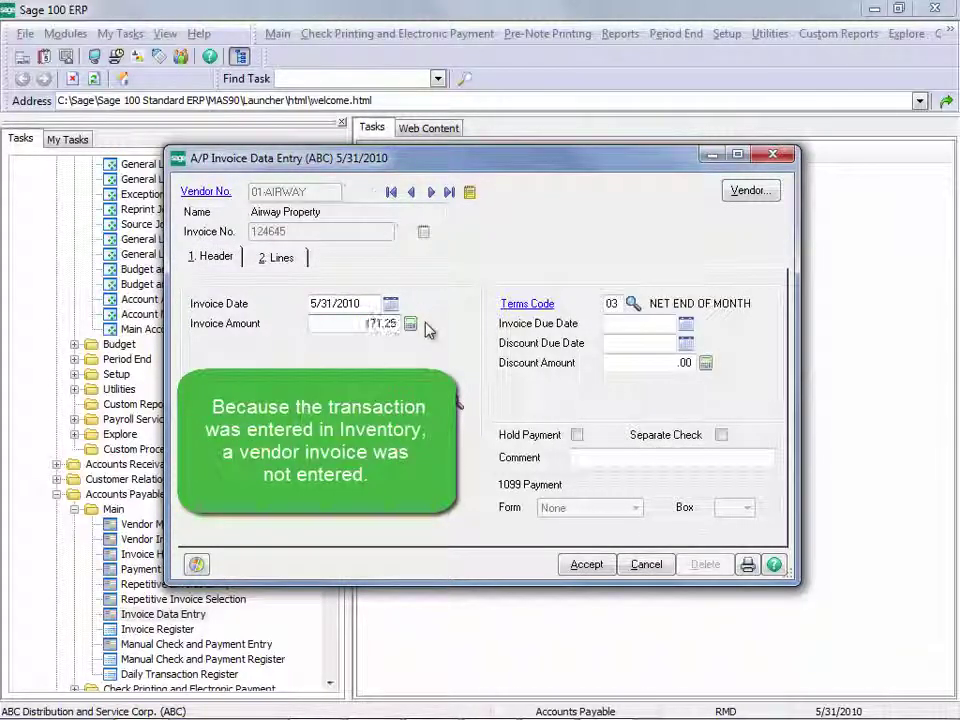
pyautogui.press('Tab')
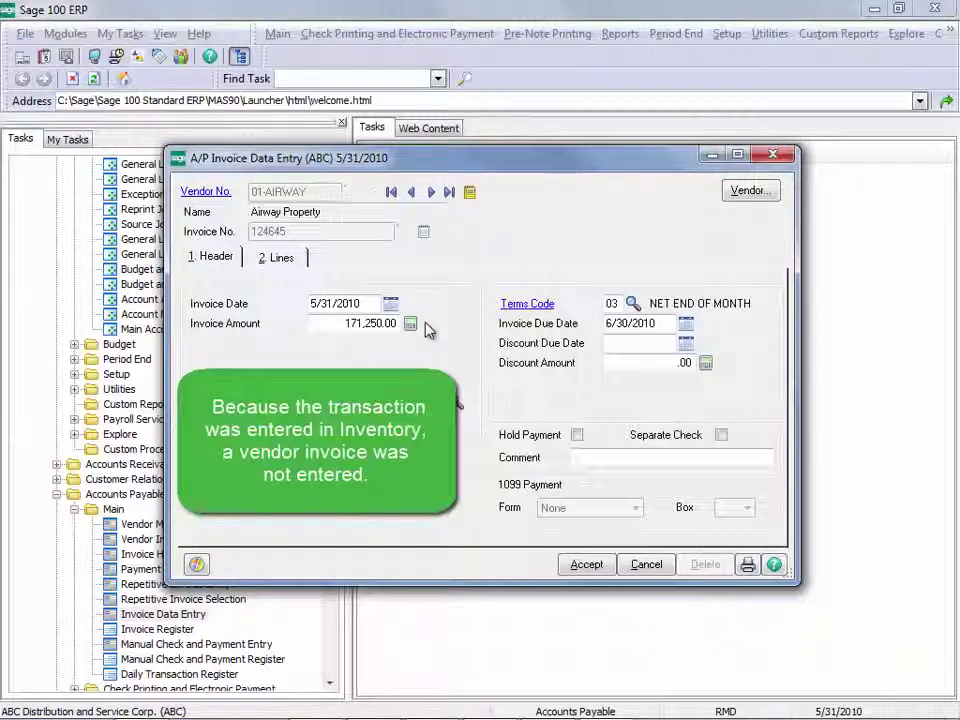
# Step: Change the first invoice line's G/L account to 200-03-00, the purchases clearing account, and accept the invoice
pyautogui.click(302, 258)
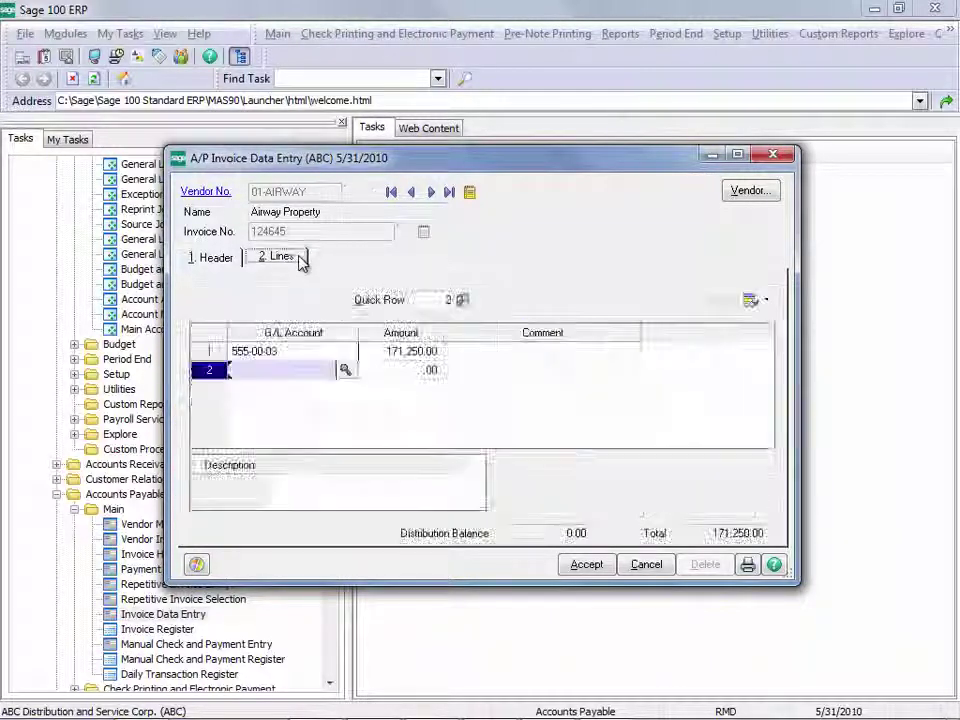
pyautogui.click(282, 352)
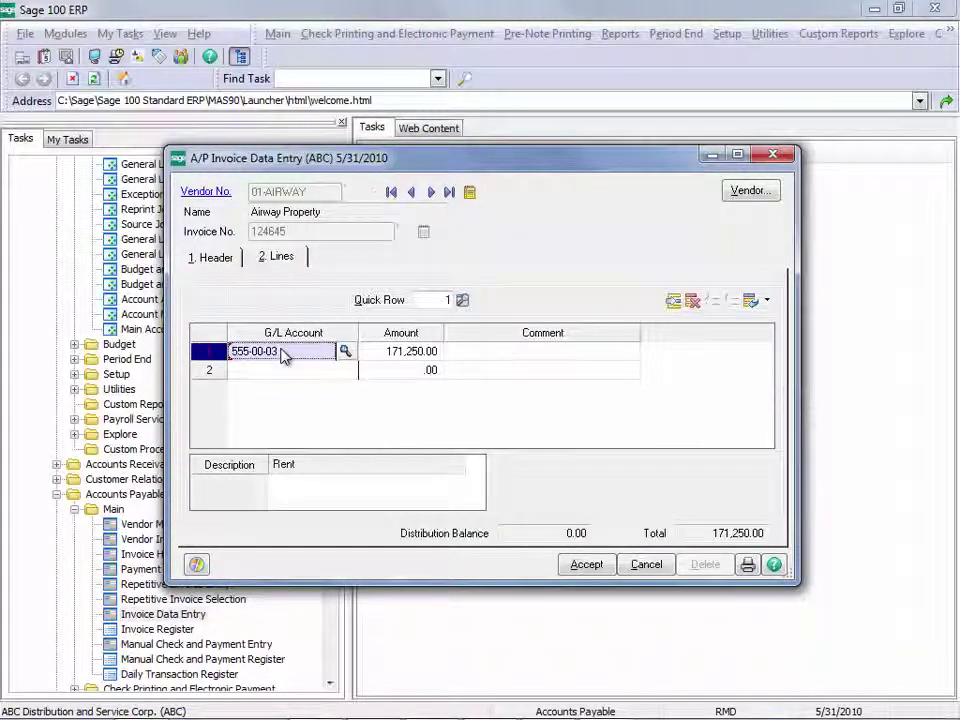
pyautogui.click(343, 353)
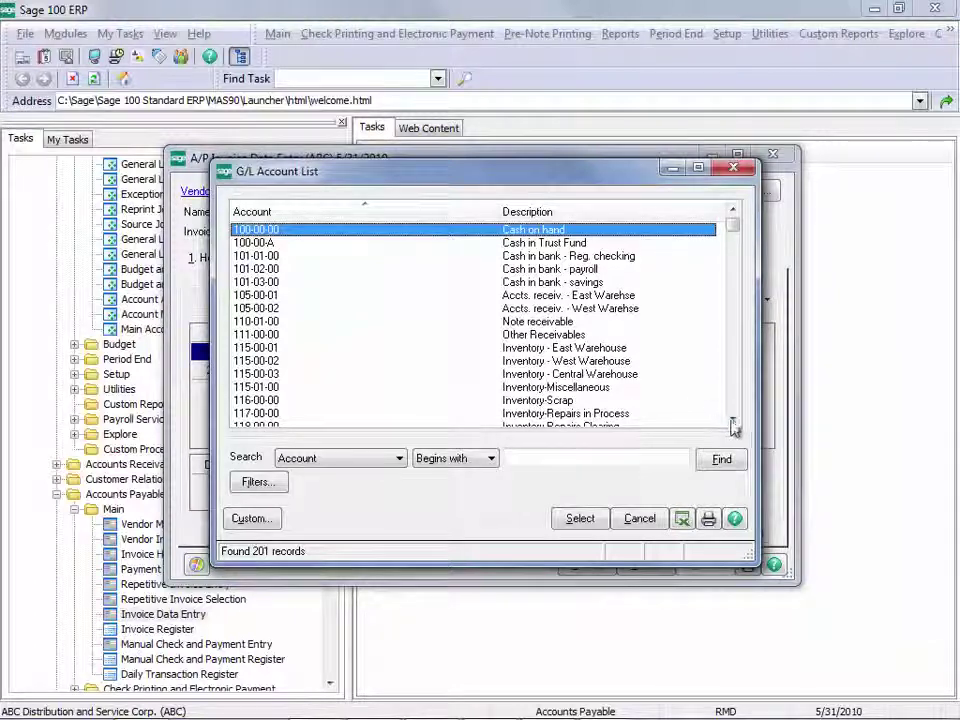
pyautogui.moveTo(734, 424); pyautogui.dragTo(734, 424)
pyautogui.doubleClick(606, 400)
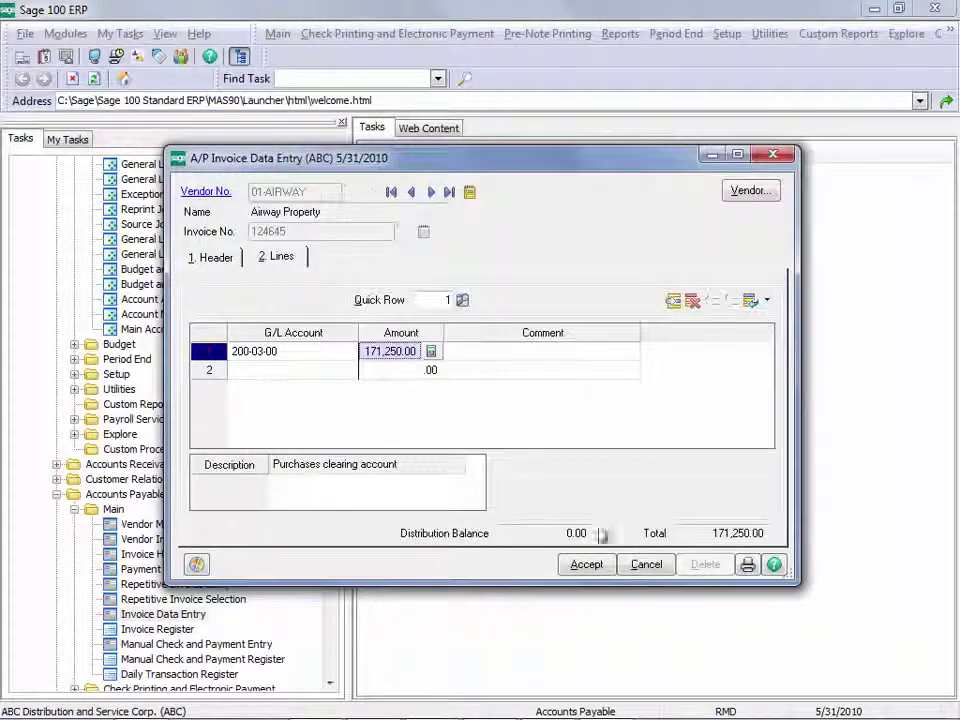
pyautogui.click(587, 565)
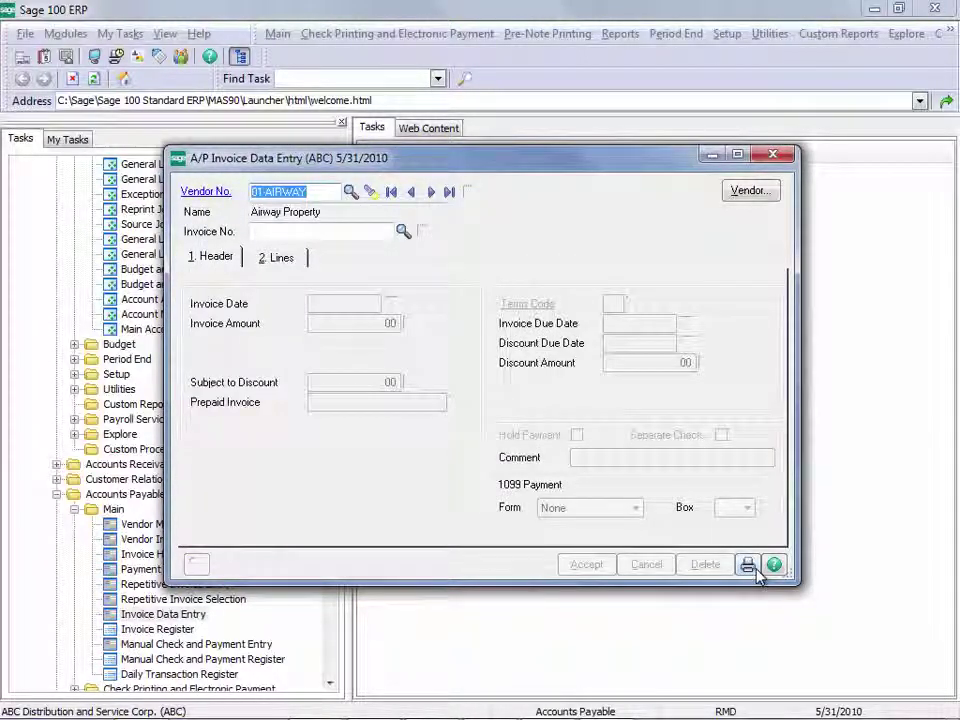
# Step: Preview the Accounts Payable Invoice Register, review its division recap in an enlarged window, and update the register
pyautogui.press('Escape')
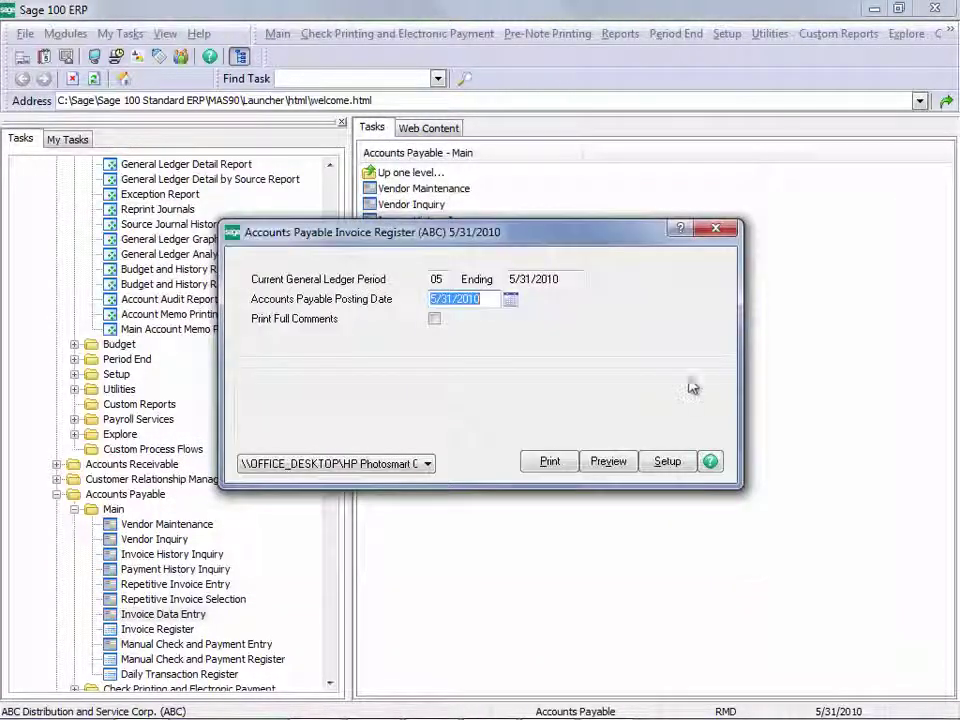
pyautogui.click(609, 463)
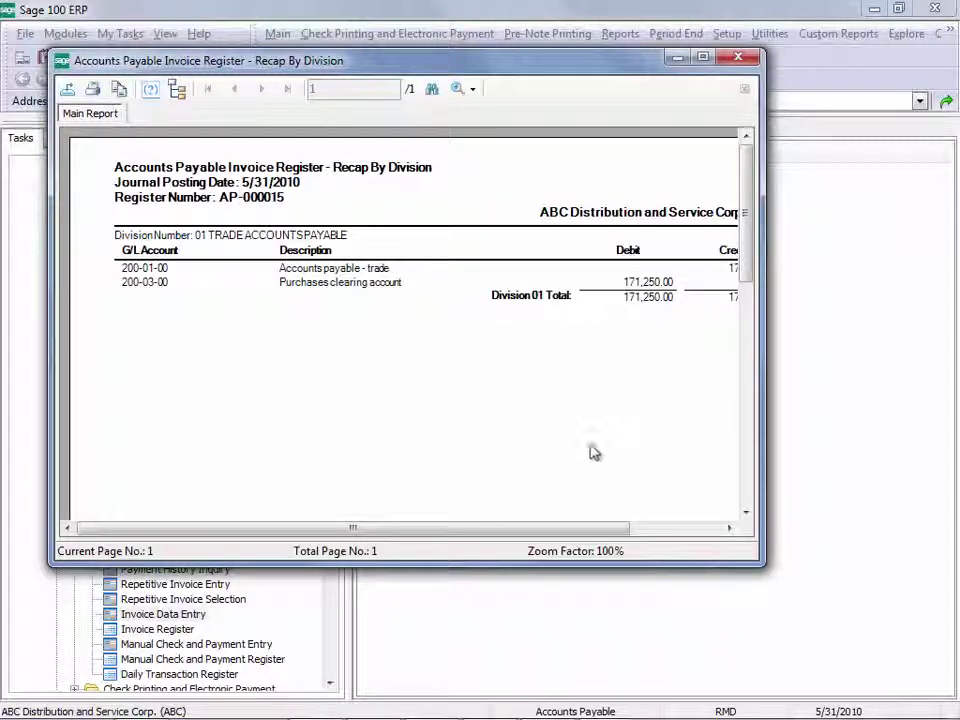
pyautogui.moveTo(763, 566); pyautogui.dragTo(953, 702)
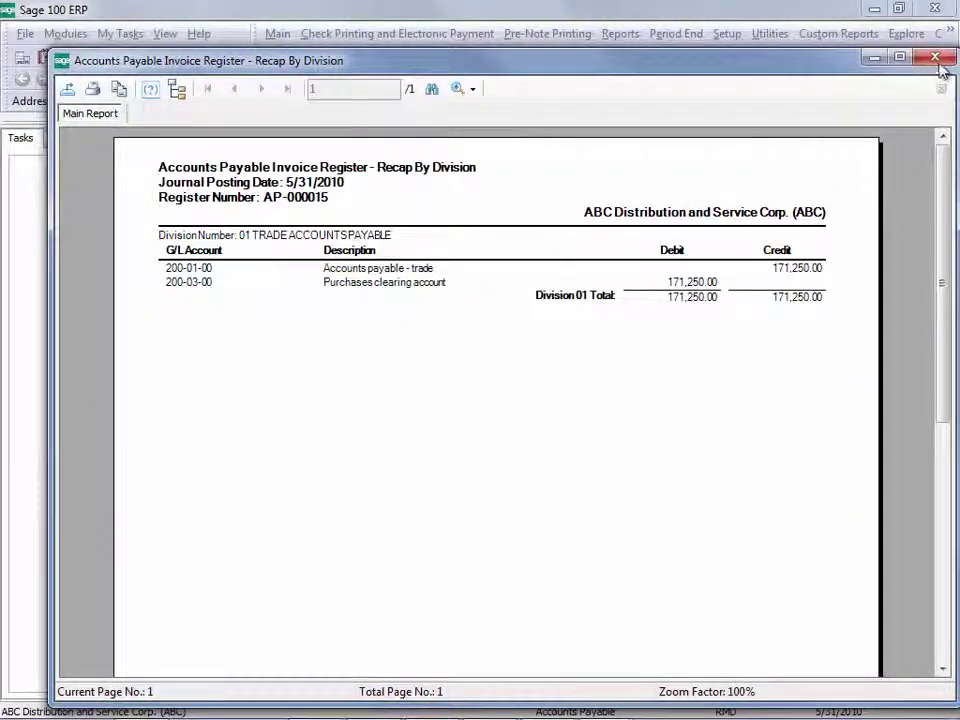
pyautogui.click(934, 57)
pyautogui.click(440, 283)
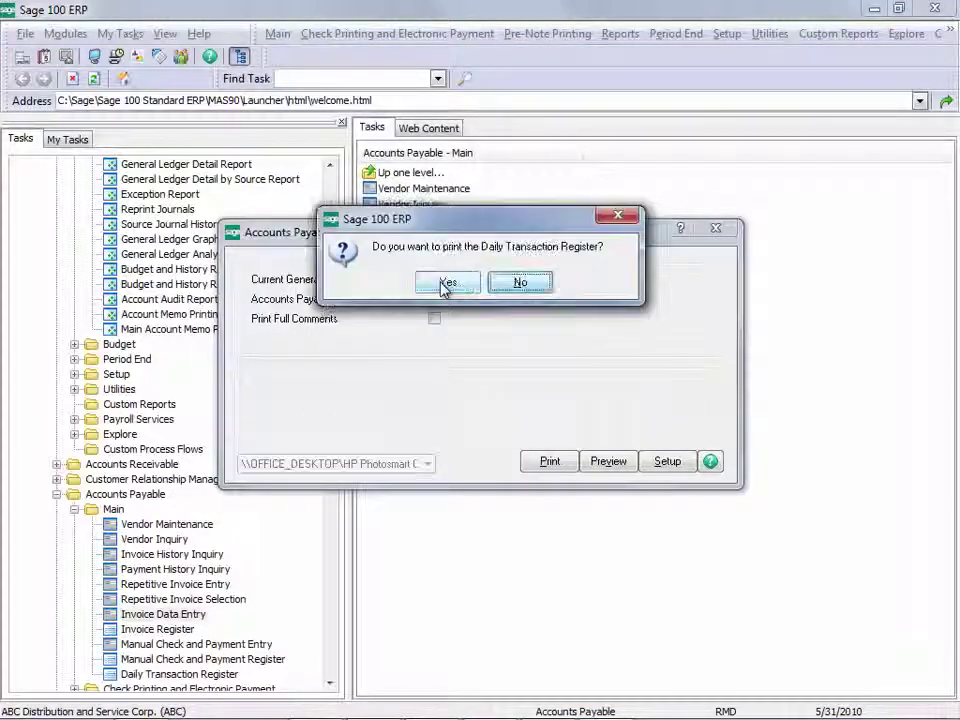
# Step: Preview the Accounts Payable Daily Transaction Register and post it to the general ledger
pyautogui.click(440, 284)
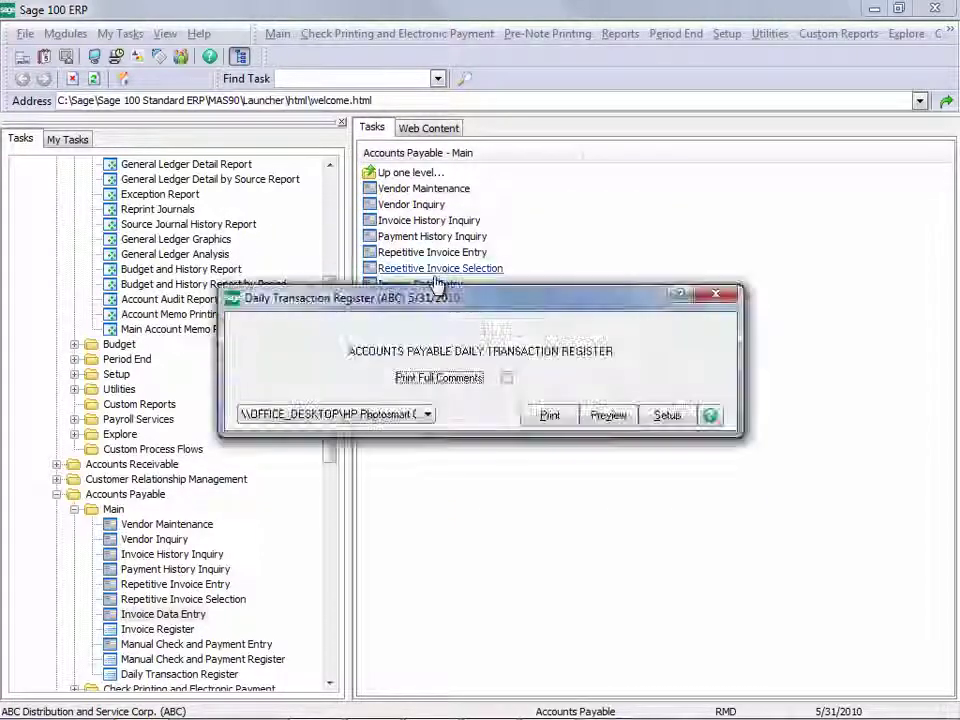
pyautogui.click(606, 416)
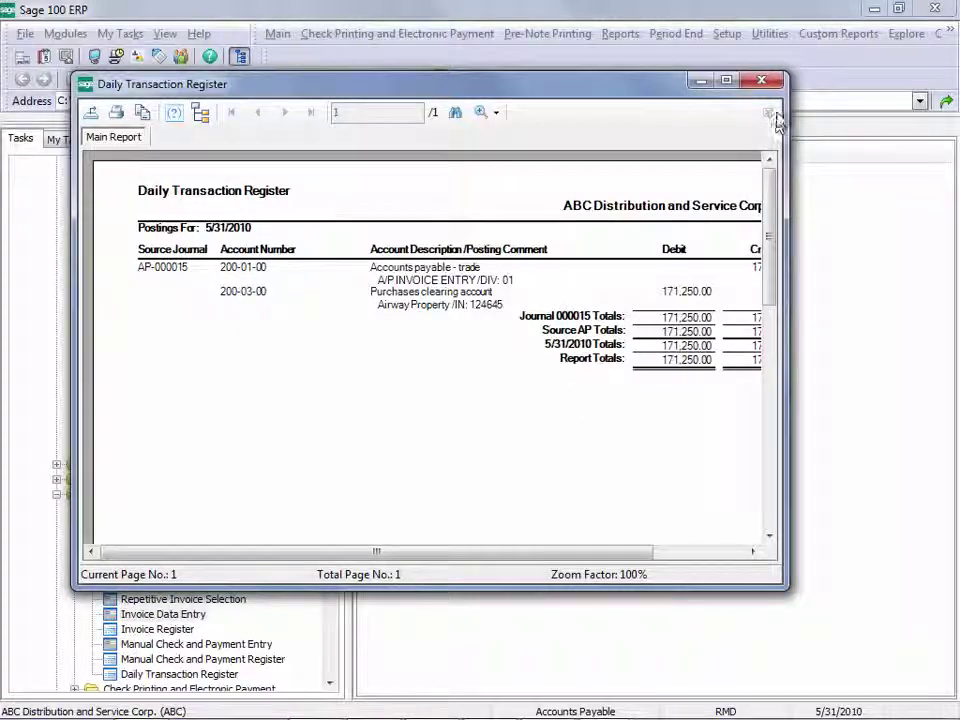
pyautogui.click(762, 81)
pyautogui.click(439, 281)
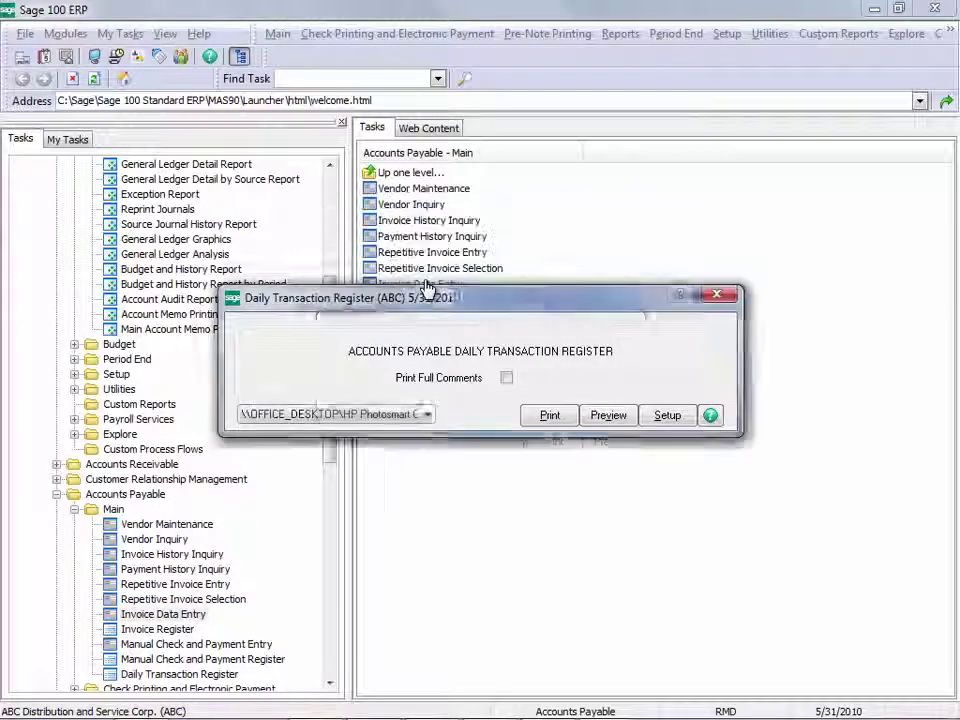
# Step: Preview the Purchase Order Purchases Clearing Report with standard settings, view its Purchases Clearing total, and close it
pyautogui.moveTo(332, 321); pyautogui.dragTo(318, 492)
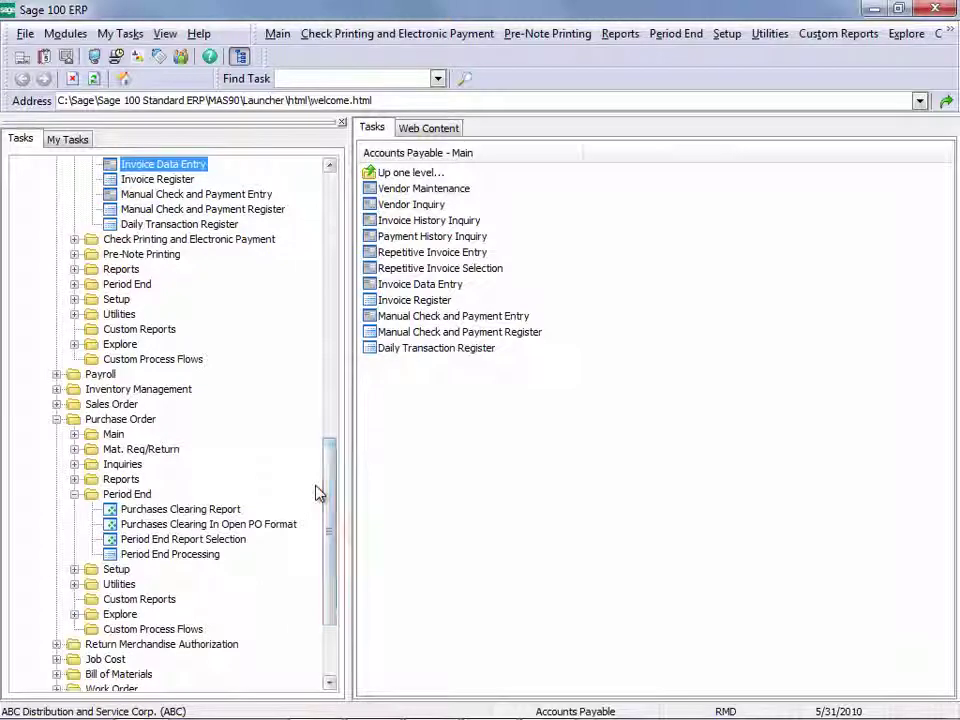
pyautogui.doubleClick(204, 509)
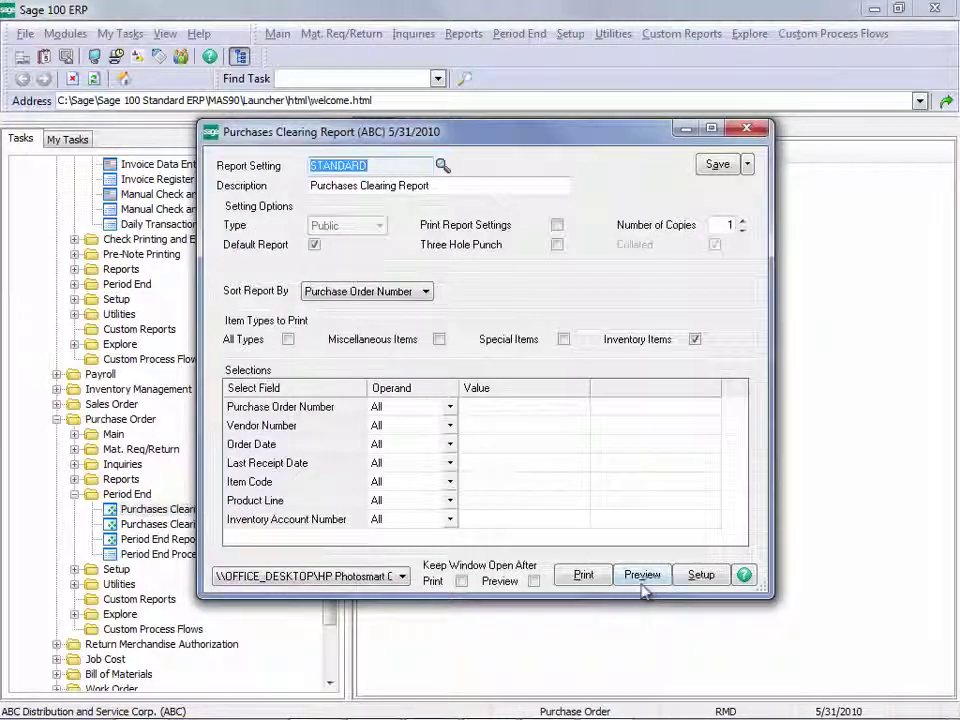
pyautogui.click(643, 576)
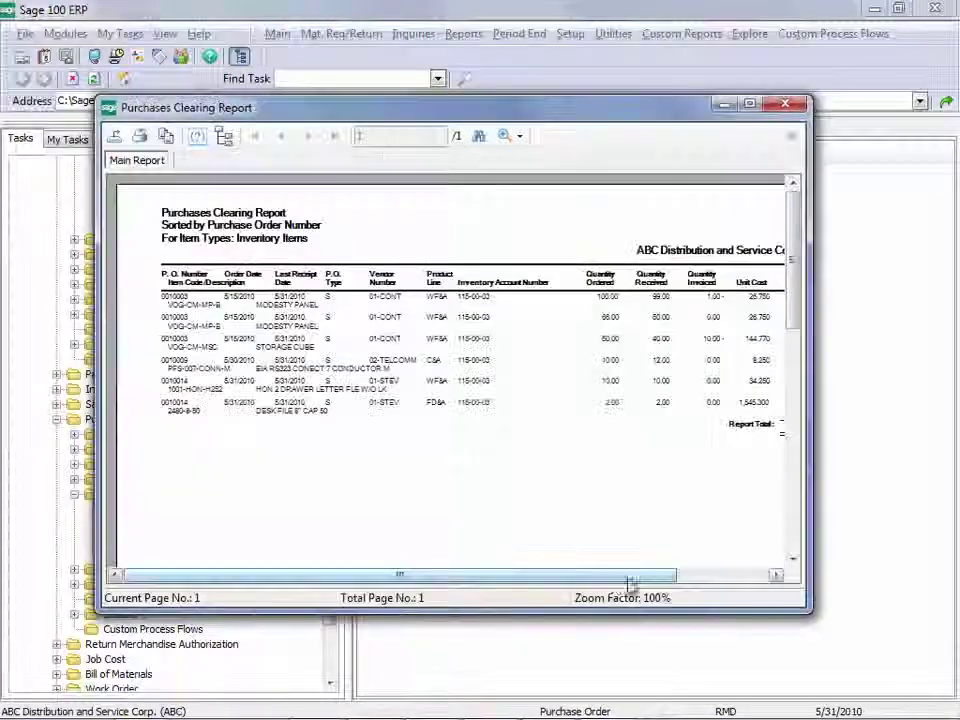
pyautogui.moveTo(605, 582); pyautogui.dragTo(709, 591)
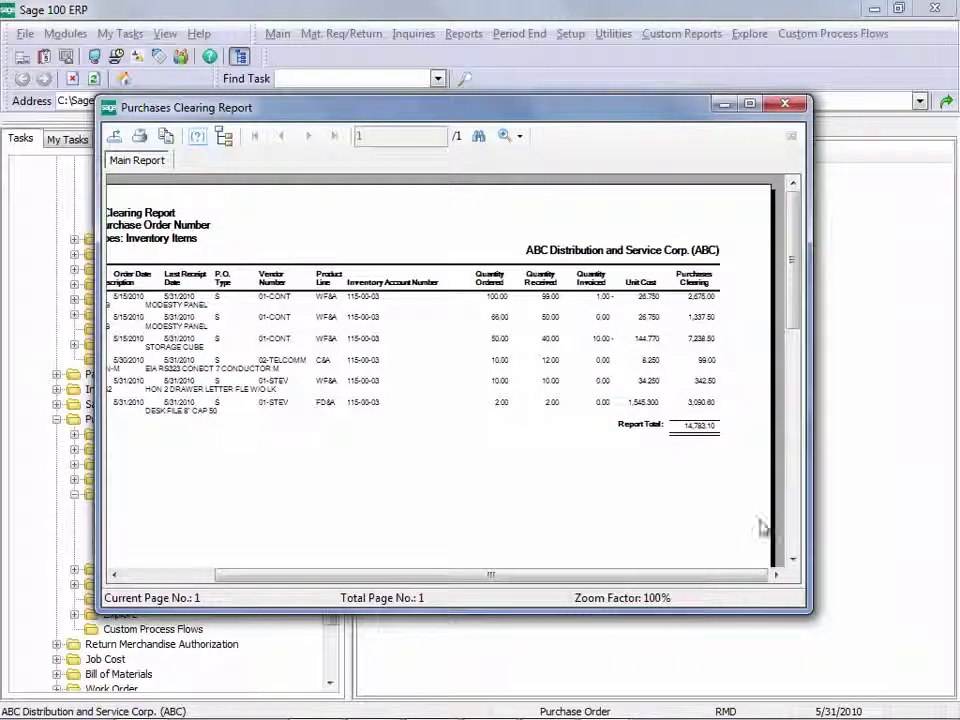
pyautogui.click(787, 106)
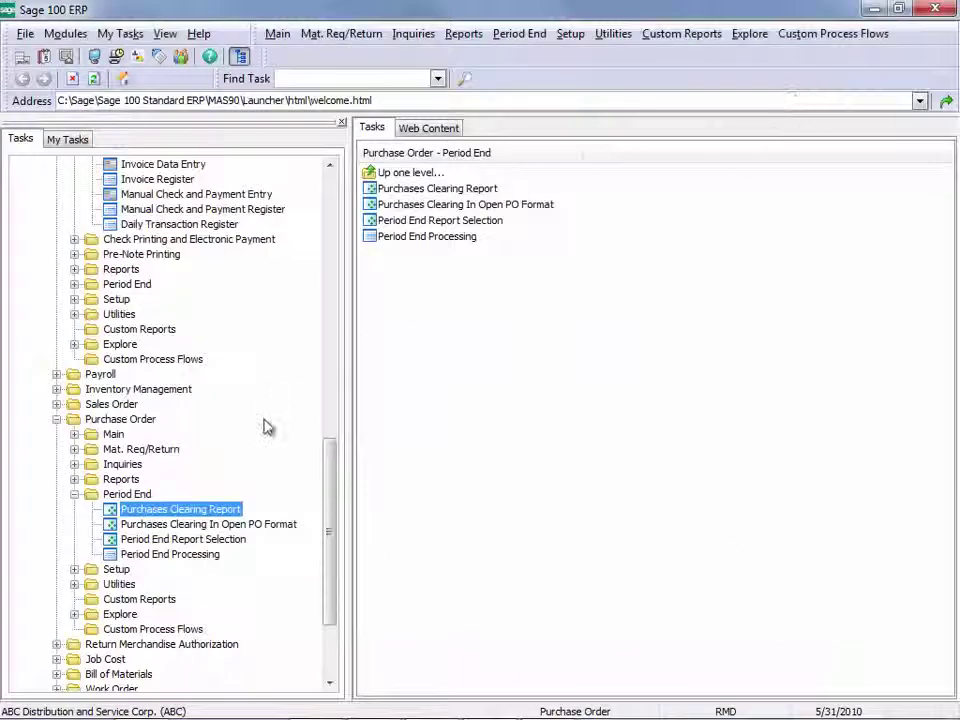
# Step: Reopen the General Ledger Trial Balance and restrict the account number to equal 200-03-00
pyautogui.moveTo(334, 456); pyautogui.dragTo(332, 262)
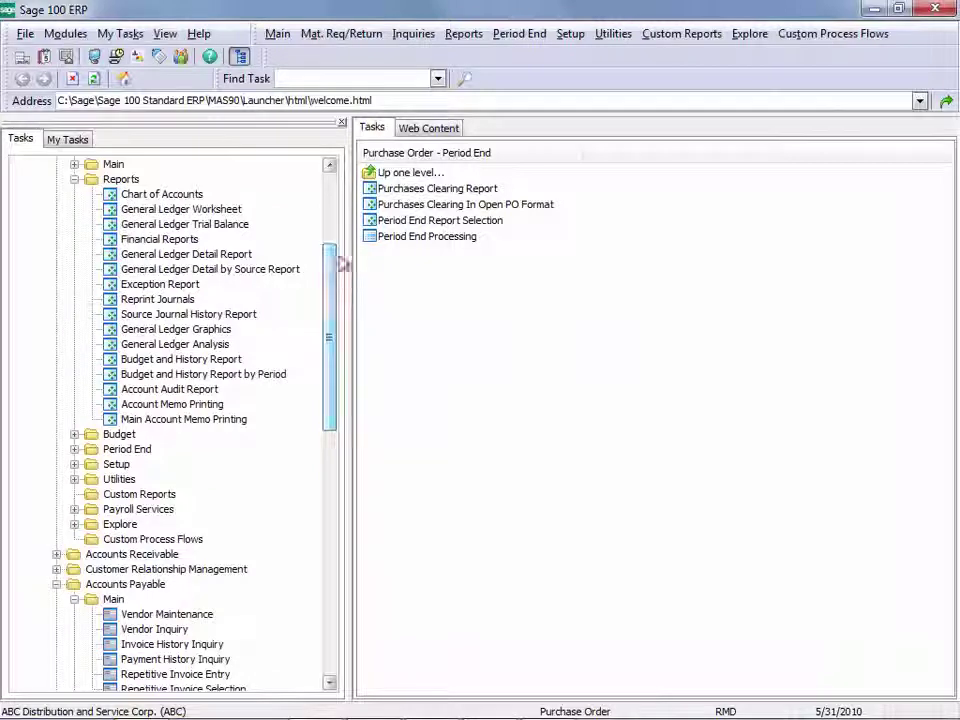
pyautogui.doubleClick(241, 229)
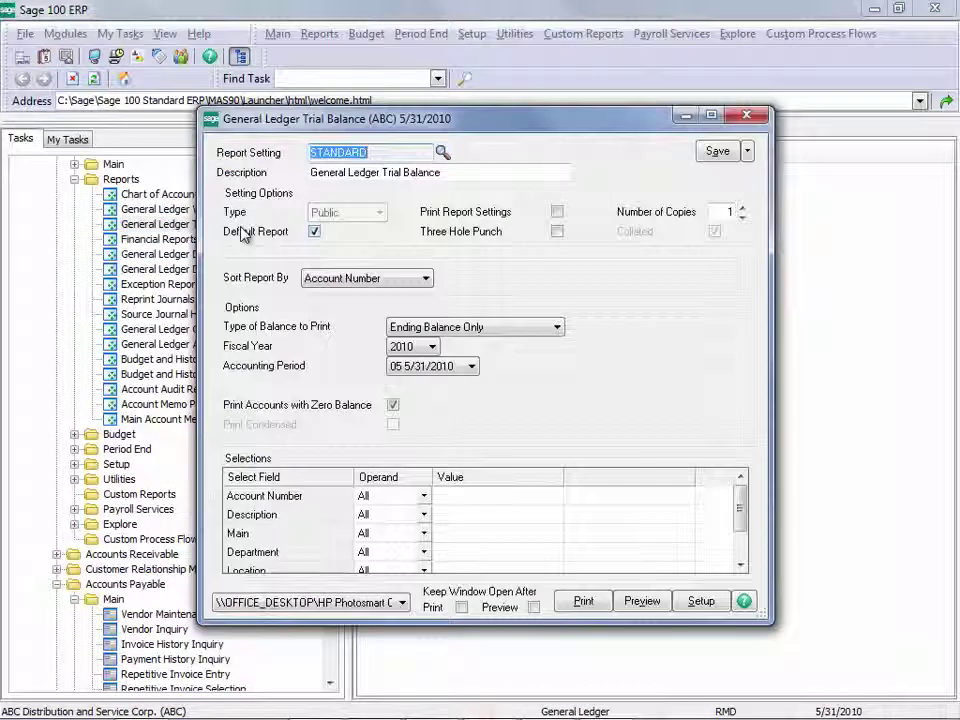
pyautogui.click(423, 496)
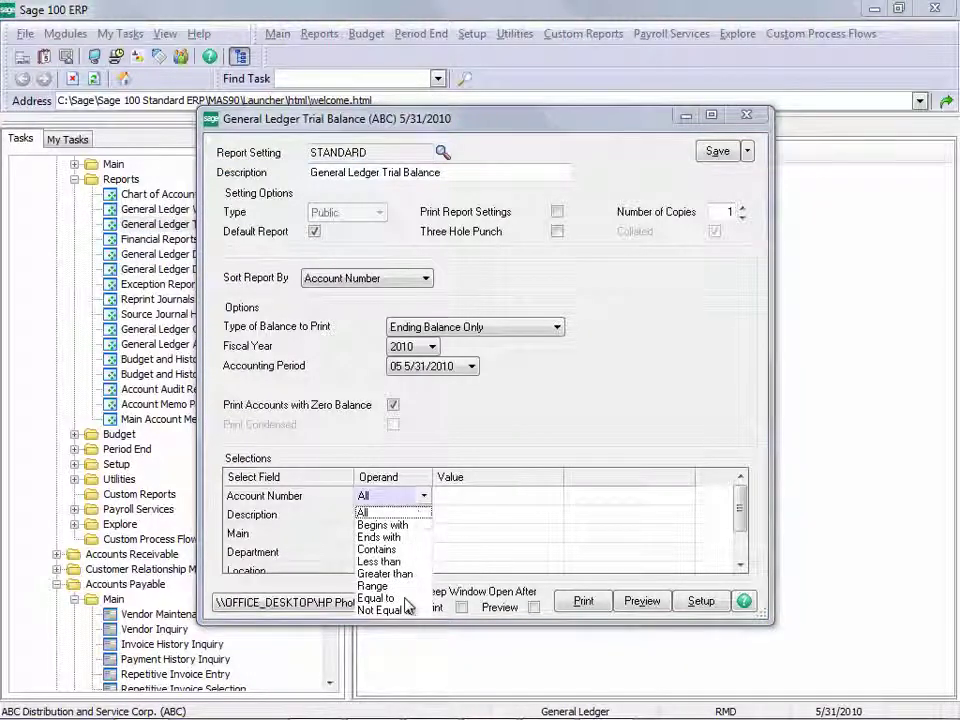
pyautogui.click(404, 600)
pyautogui.click(552, 496)
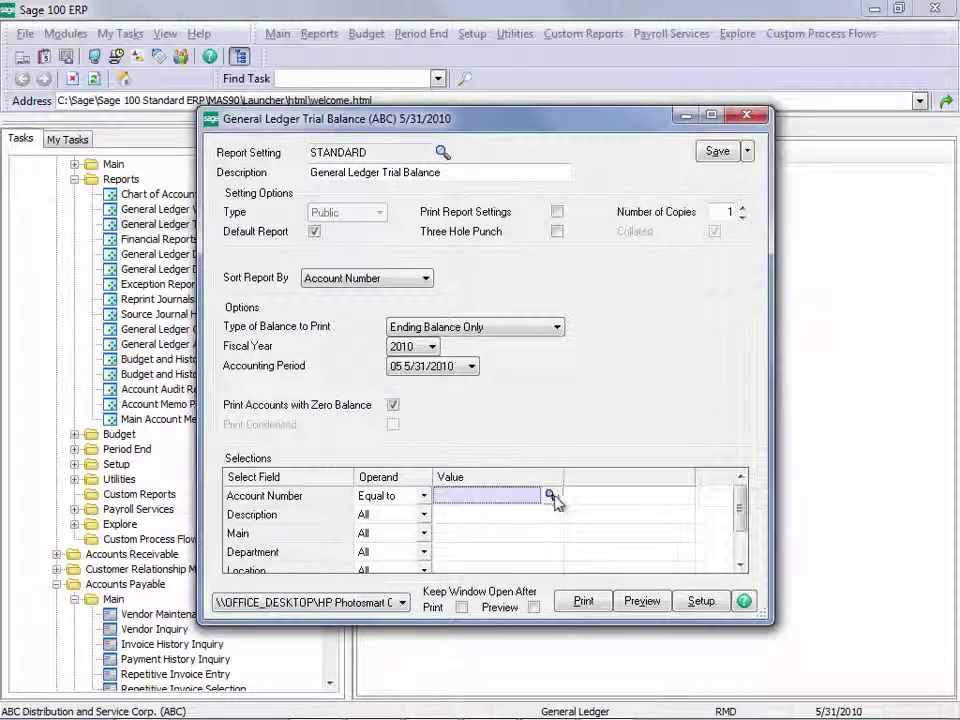
pyautogui.click(551, 497)
pyautogui.click(733, 420)
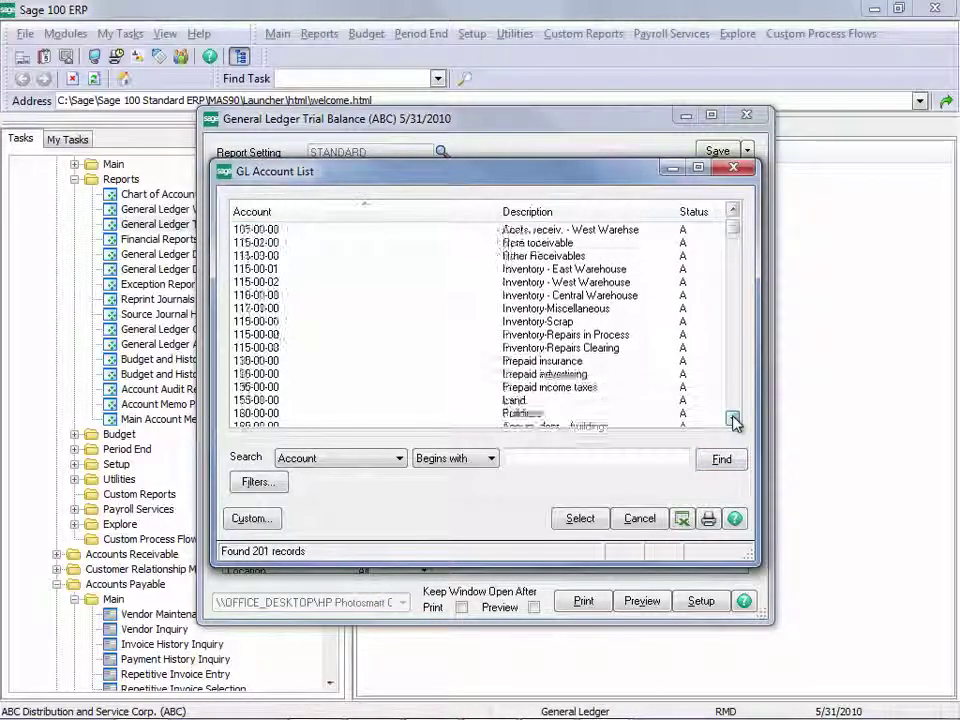
pyautogui.moveTo(733, 420); pyautogui.dragTo(733, 420)
pyautogui.doubleClick(617, 388)
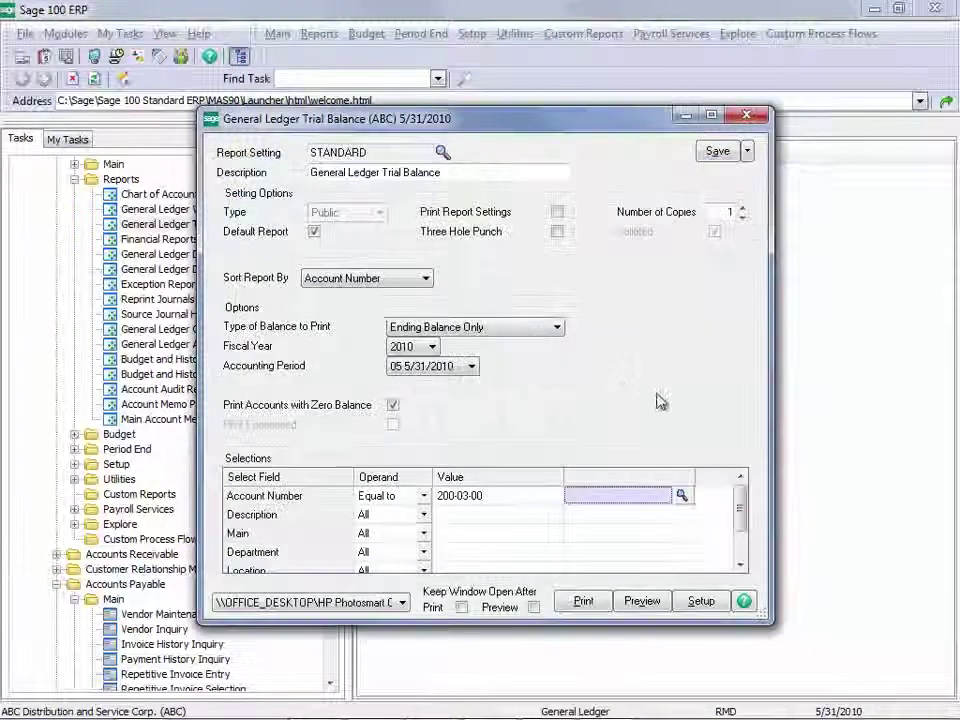
# Step: Preview the restricted trial balance, check the purchases clearing credit balance against the clearing report, and close it
pyautogui.click(641, 602)
pyautogui.click(717, 600)
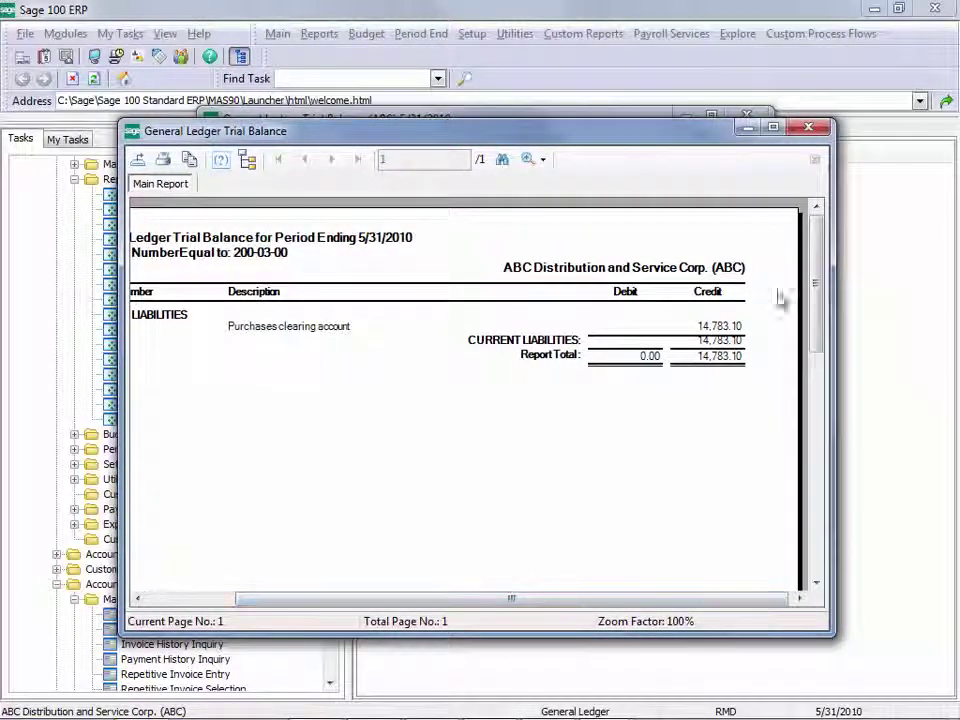
pyautogui.click(810, 128)
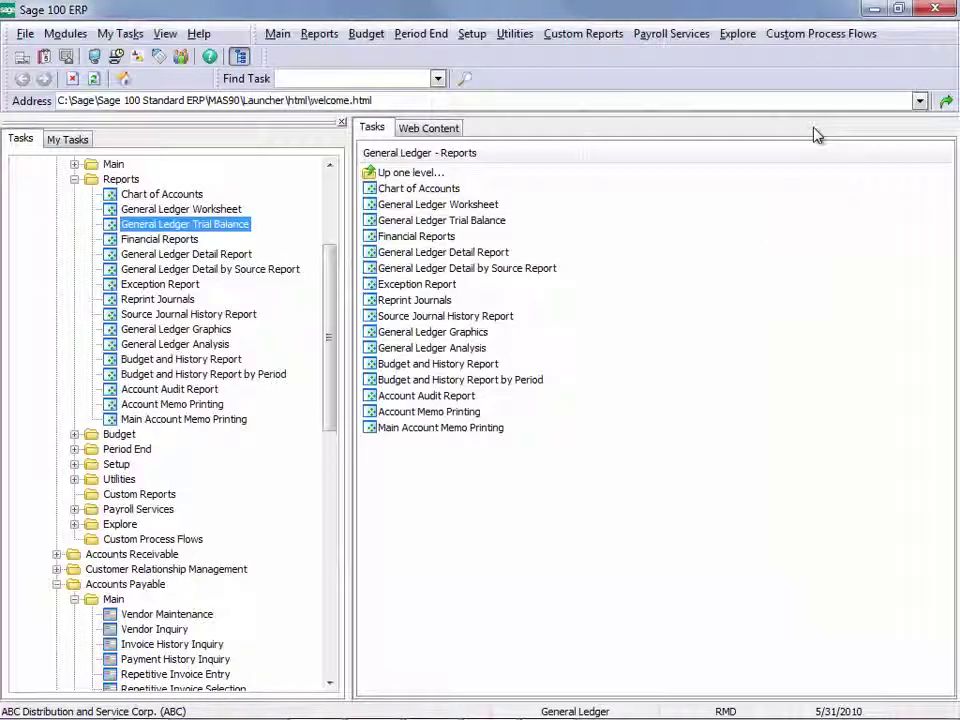